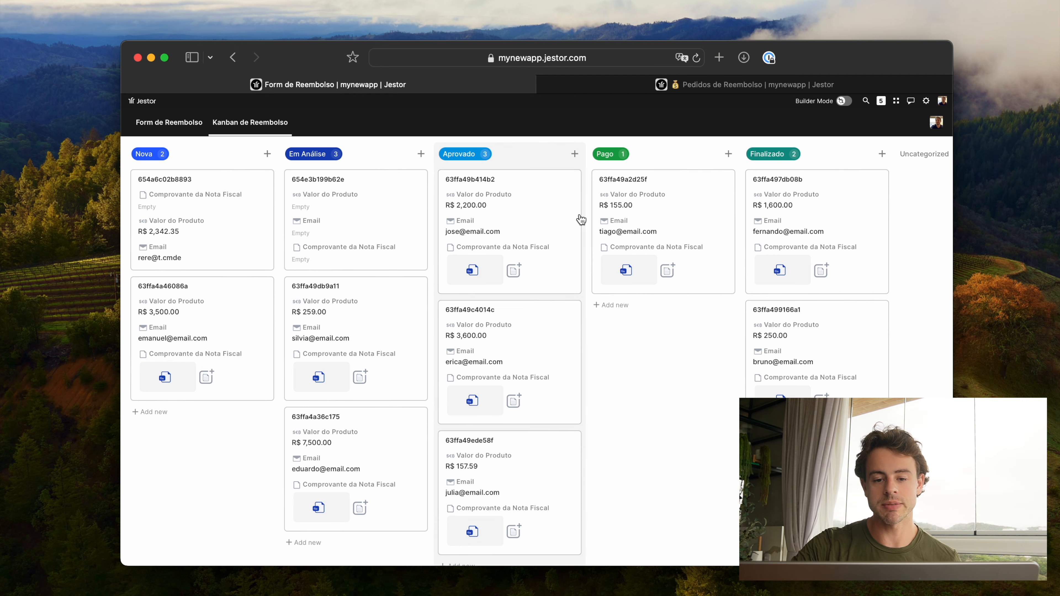
pyautogui.moveTo(369, 193)
pyautogui.mouseDown()
pyautogui.moveTo(501, 204)
pyautogui.moveTo(348, 194)
pyautogui.mouseUp()
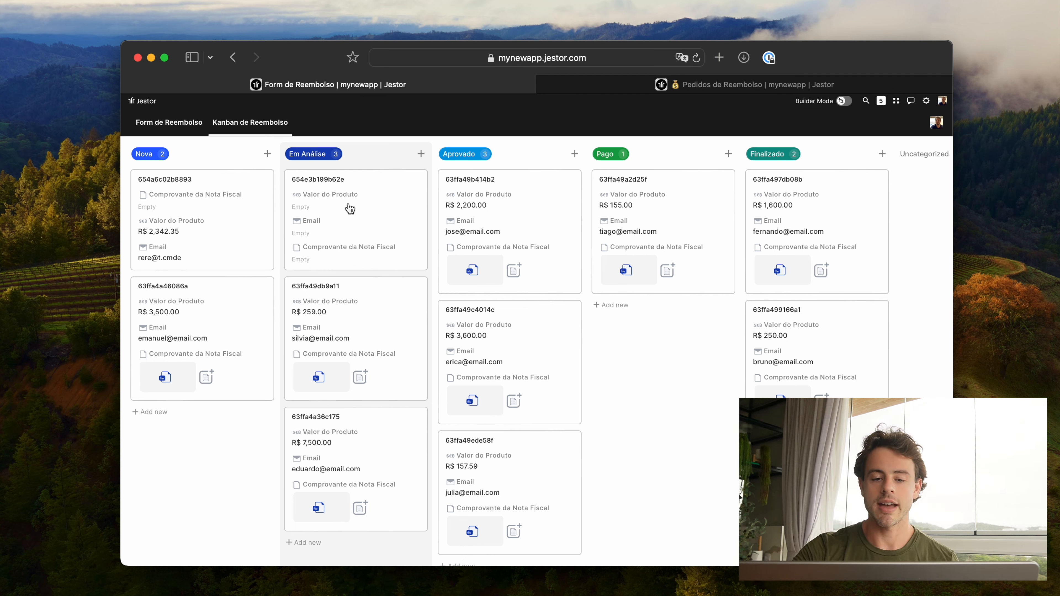
pyautogui.moveTo(622, 206)
pyautogui.mouseDown()
pyautogui.moveTo(537, 209)
pyautogui.moveTo(669, 208)
pyautogui.mouseUp()
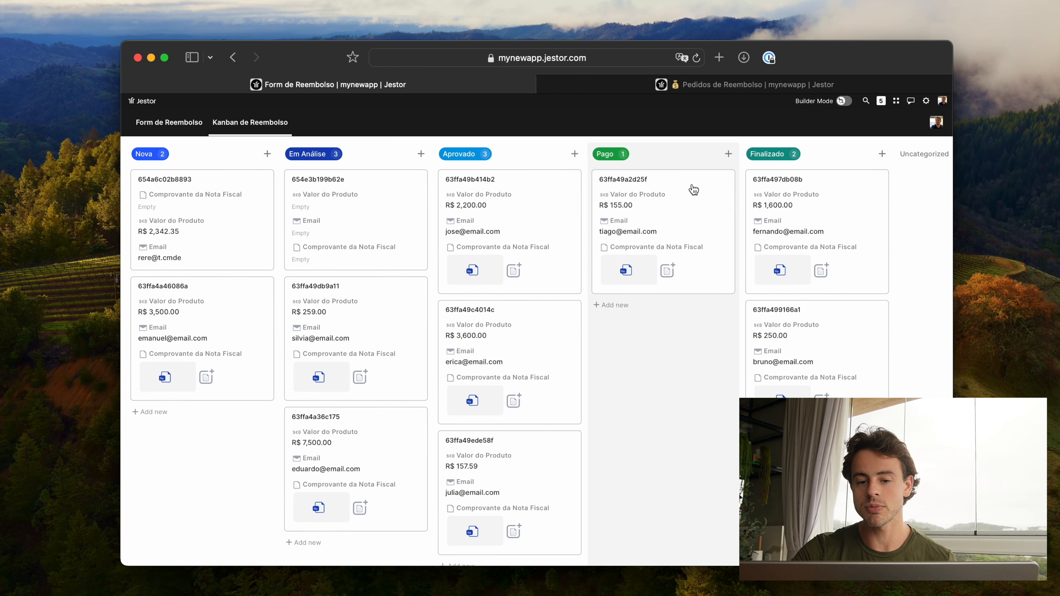
# Step: Turn on Builder Mode and open the Kanban de Reembolso block's style settings for editing
pyautogui.click(846, 101)
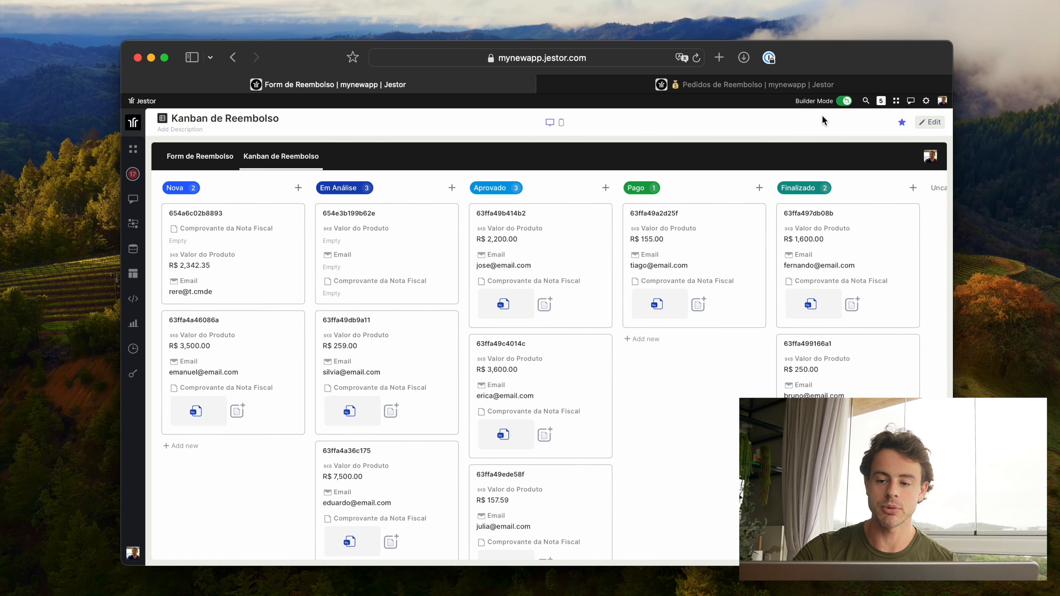
pyautogui.click(925, 125)
pyautogui.click(903, 181)
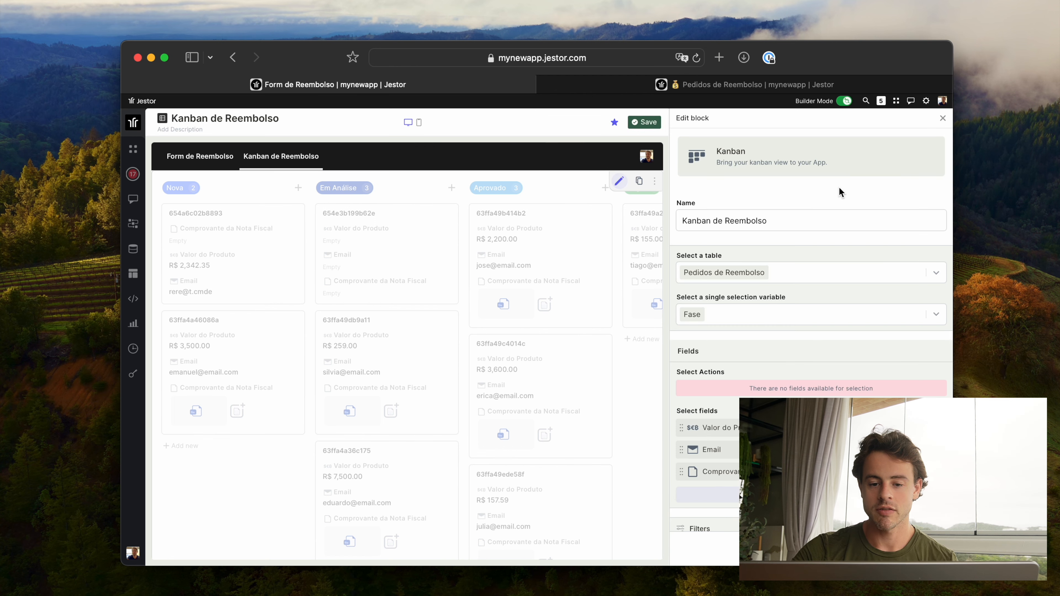
pyautogui.scroll(-5, 772, 239)
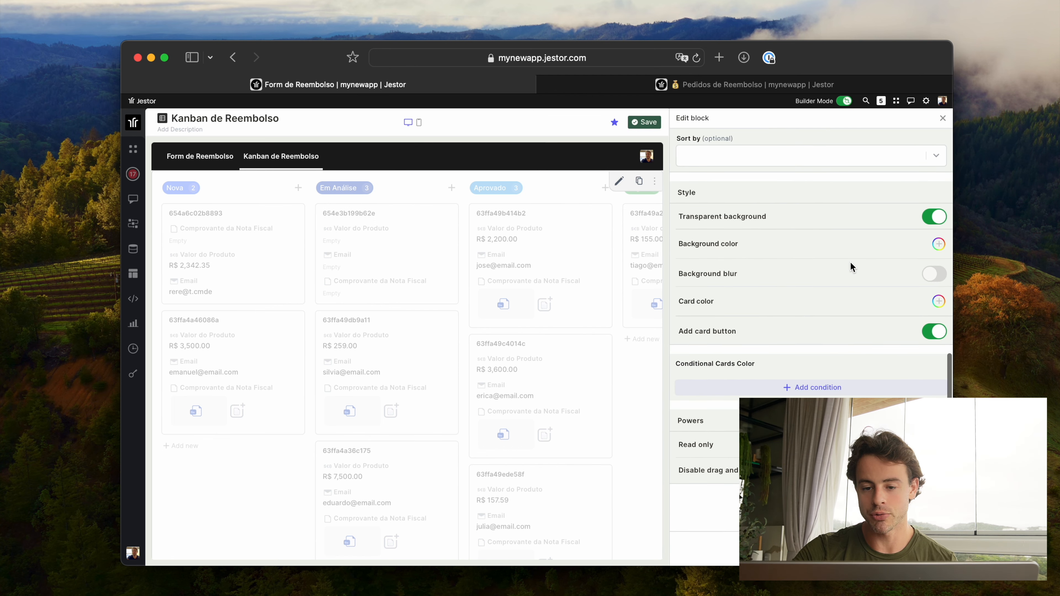
# Step: Set the Kanban block's card color to a very pale yellow-green from the color spectrum and save the page
pyautogui.click(938, 301)
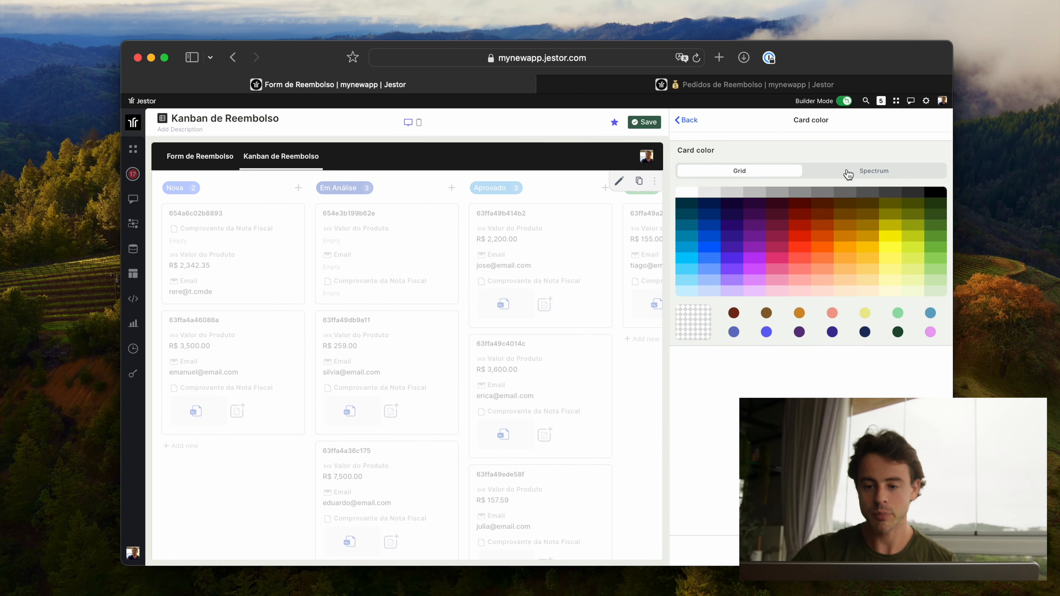
pyautogui.click(848, 172)
pyautogui.moveTo(674, 258); pyautogui.dragTo(676, 193)
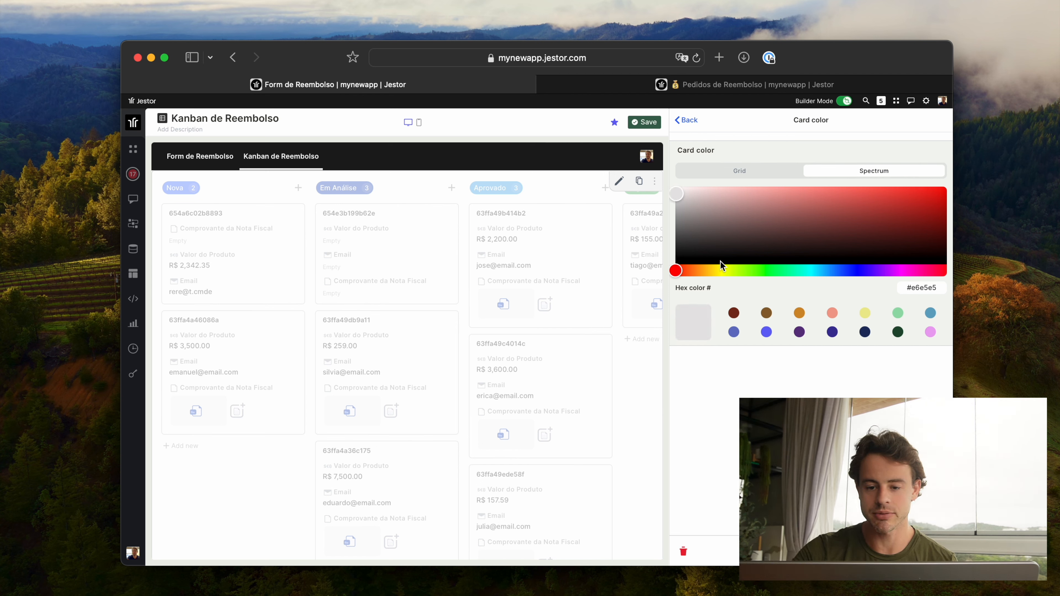
pyautogui.click(732, 270)
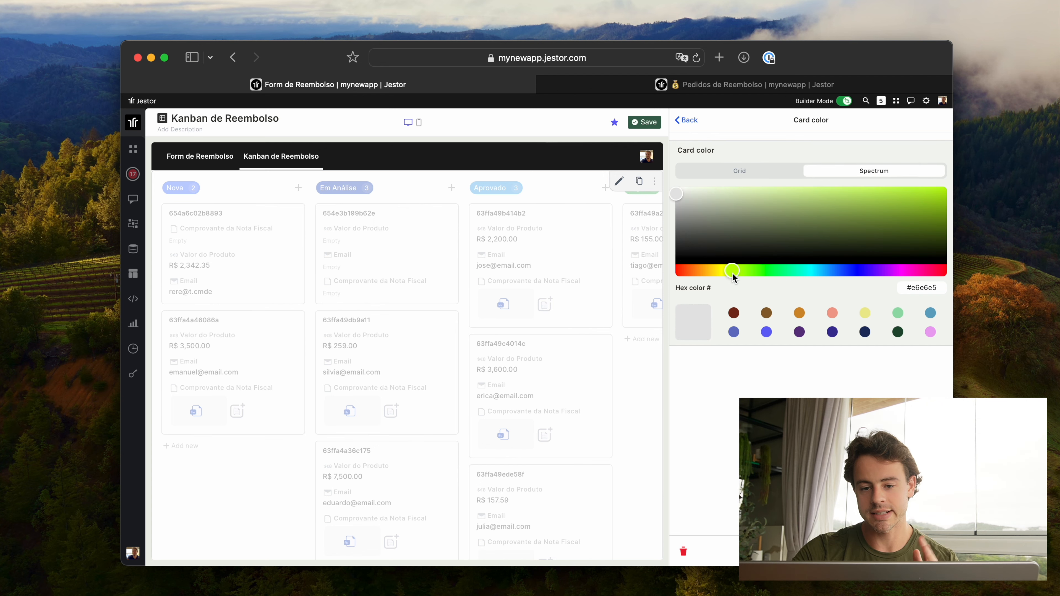
pyautogui.click(676, 202)
pyautogui.moveTo(676, 202); pyautogui.dragTo(683, 193)
pyautogui.click(920, 551)
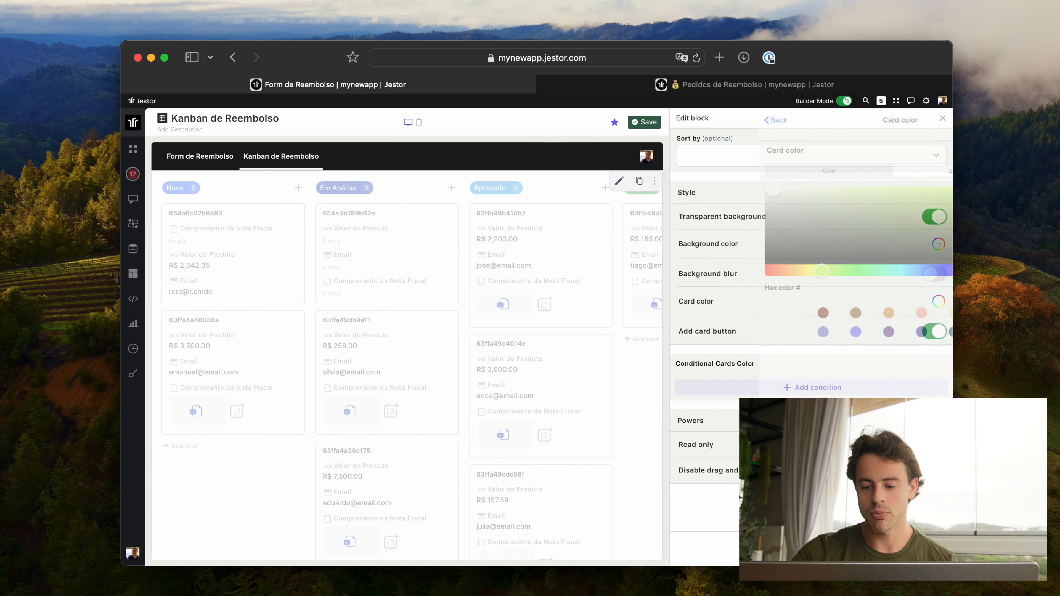
pyautogui.click(928, 122)
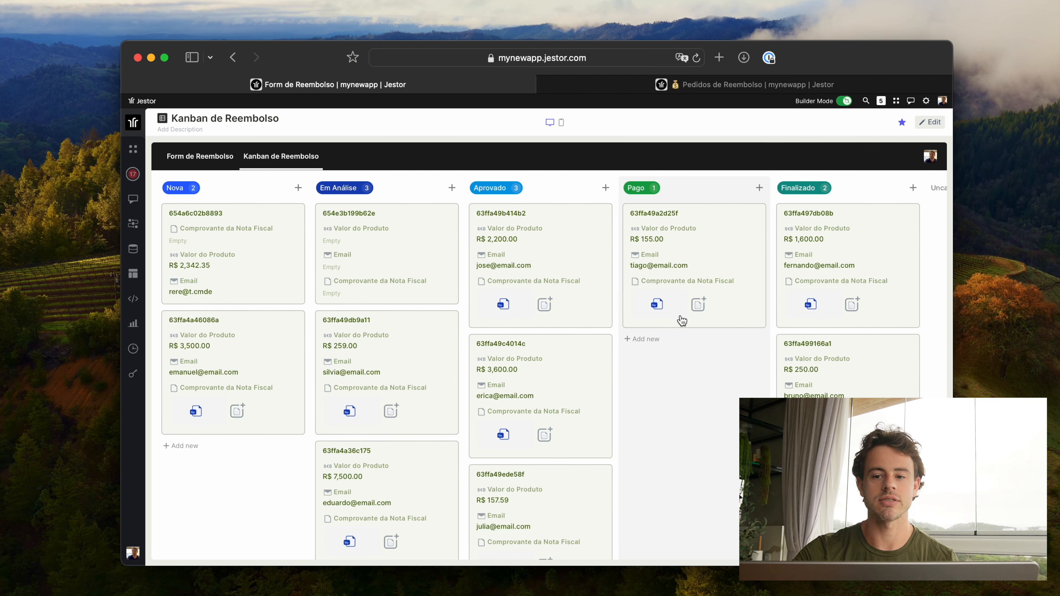
# Step: Reopen the Kanban block for editing and clear its custom card color
pyautogui.click(931, 124)
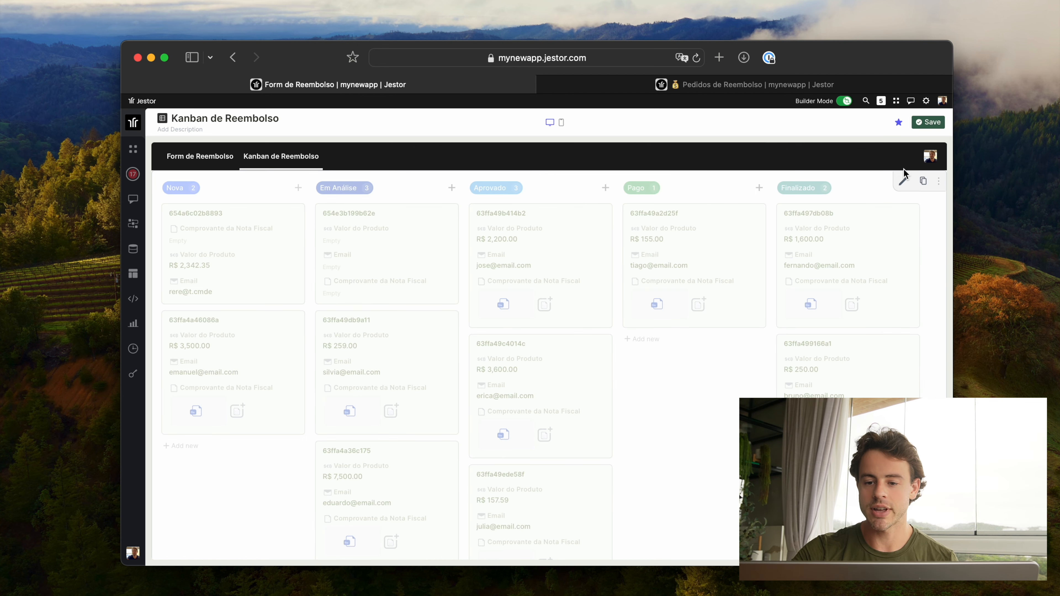
pyautogui.click(902, 178)
pyautogui.scroll(-10, 849, 282)
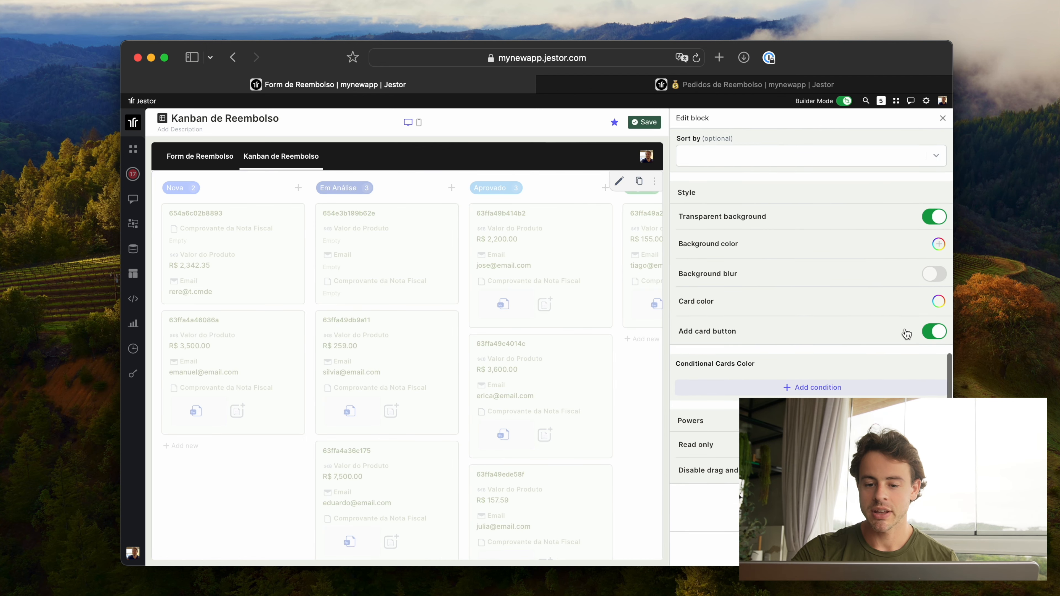
pyautogui.click(937, 301)
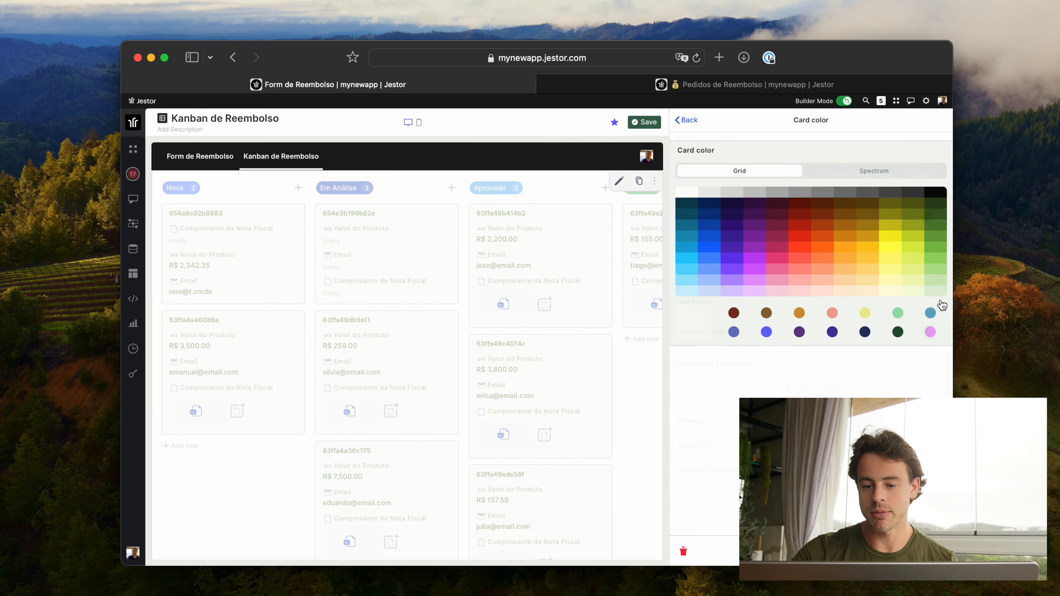
pyautogui.click(698, 330)
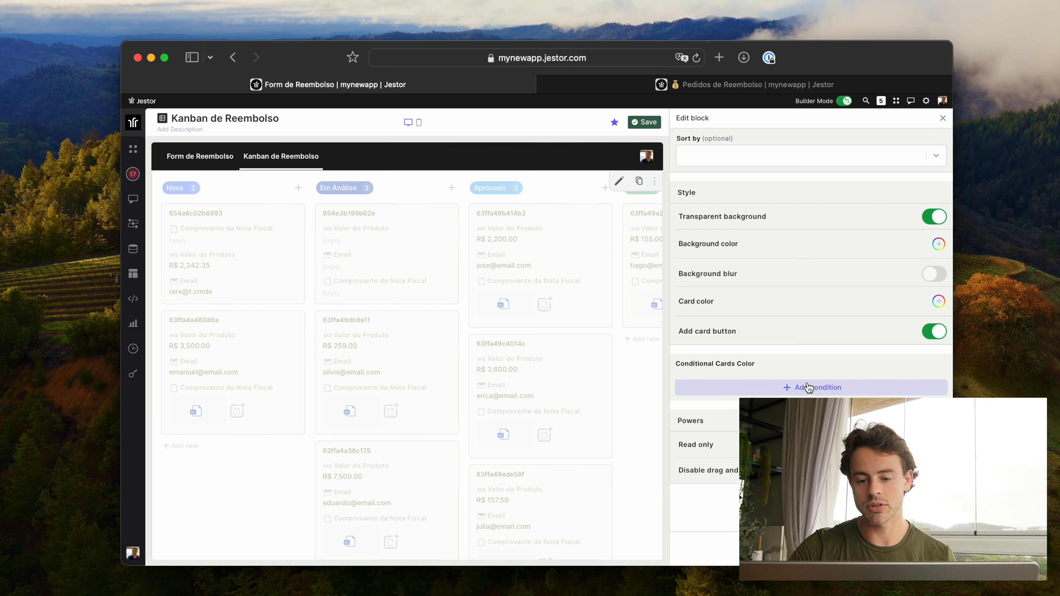
# Step: Add a conditional card color to the Kanban block and set it to bright orange
pyautogui.click(805, 387)
pyautogui.scroll(-5, 816, 373)
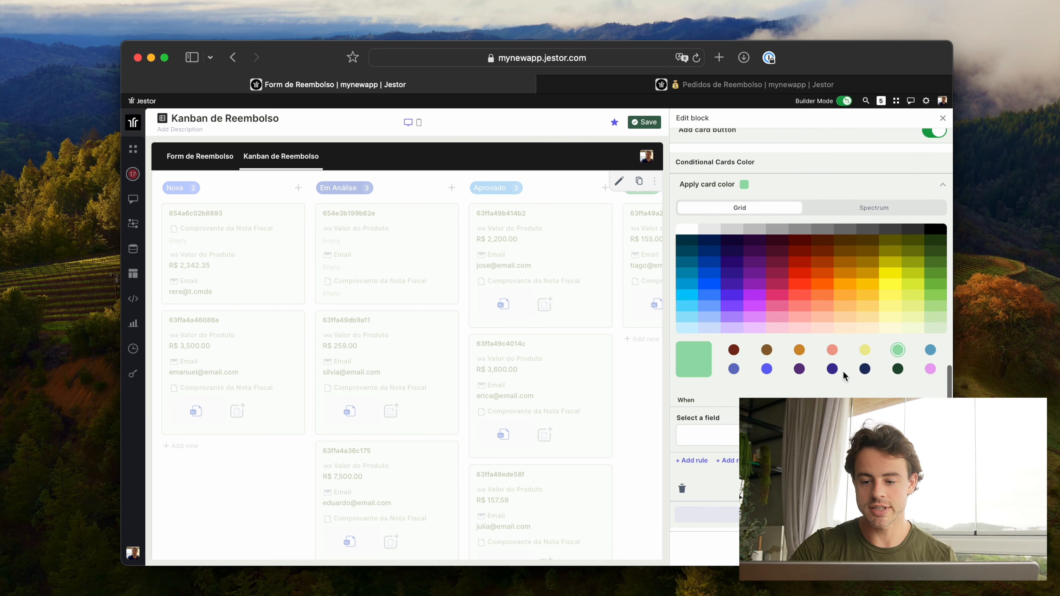
pyautogui.click(818, 262)
pyautogui.click(823, 284)
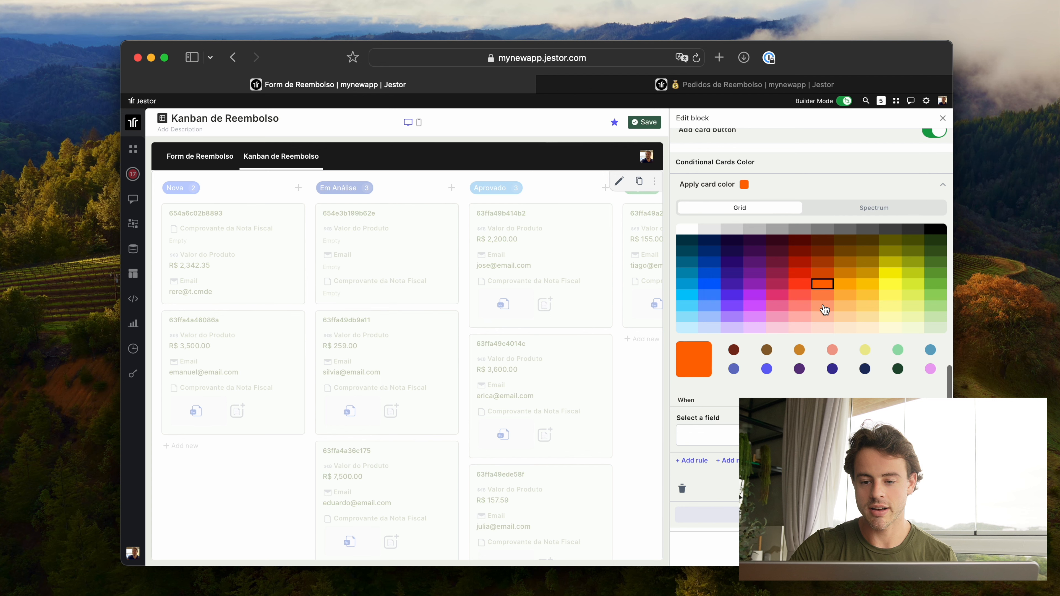
# Step: Apply the conditional color when Prioridade has any of #Alta, and save the block and the page
pyautogui.scroll(-3, 812, 386)
pyautogui.click(813, 373)
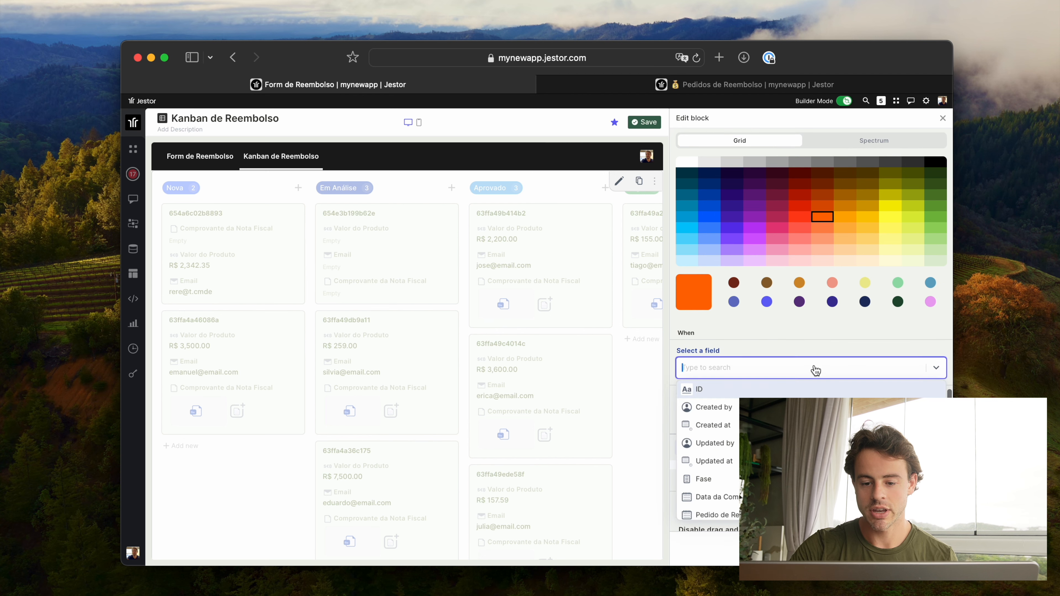
pyautogui.scroll(-5, 814, 371)
pyautogui.click(712, 451)
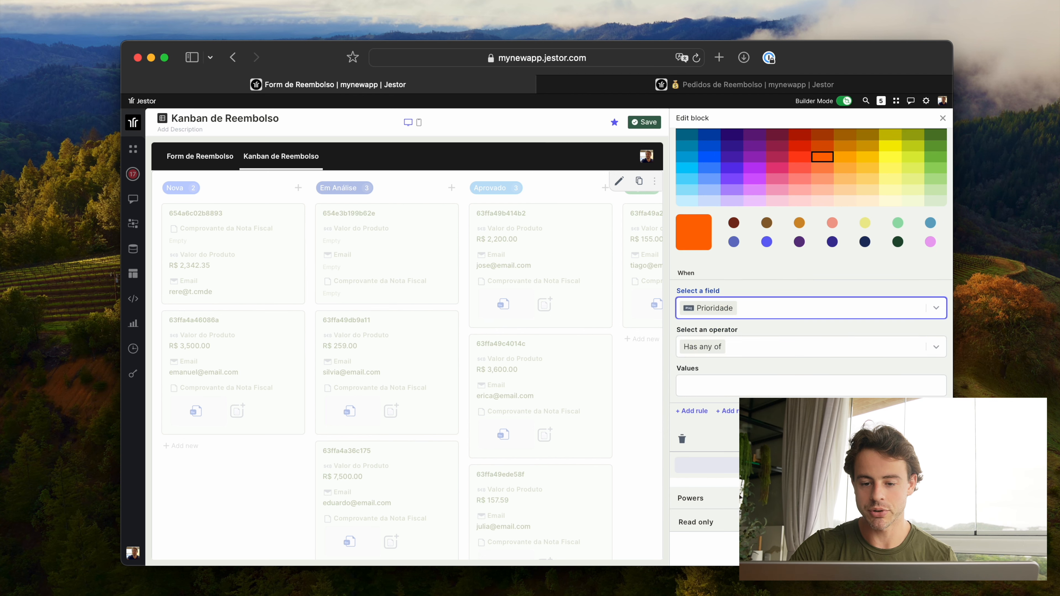
pyautogui.click(765, 384)
pyautogui.click(764, 441)
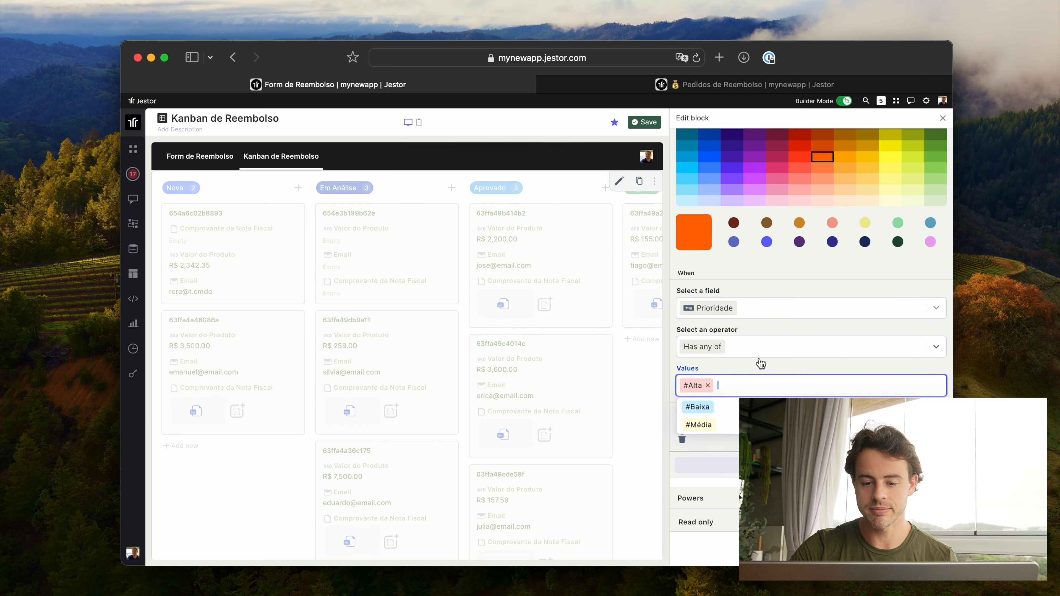
pyautogui.scroll(-1, 759, 368)
pyautogui.scroll(-3, 759, 370)
pyautogui.click(929, 360)
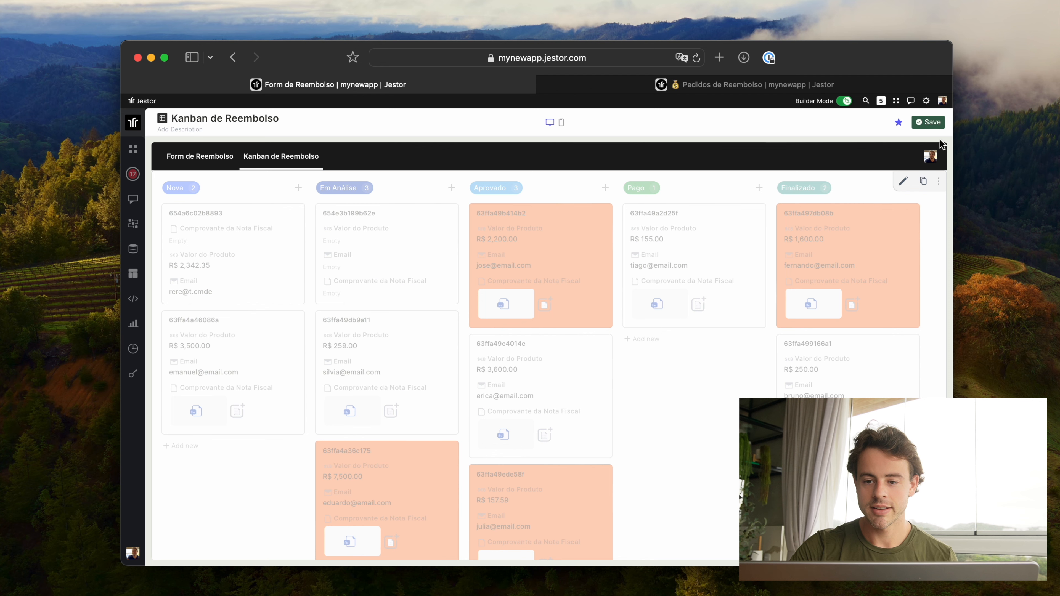
pyautogui.click(928, 123)
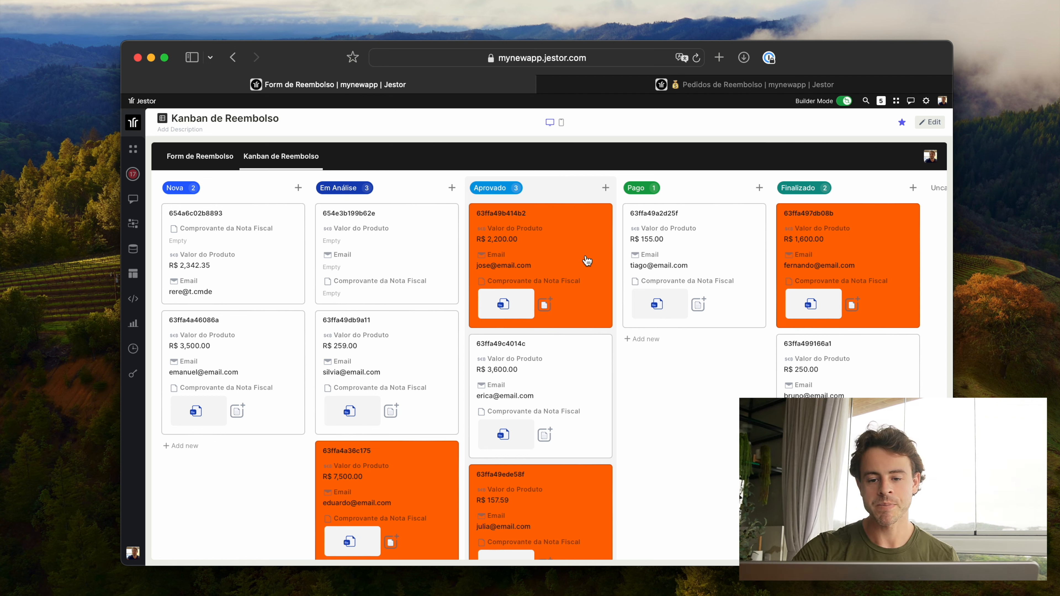
# Step: Switch to the Pedidos de Reembolso page and compare its Tabela and Kanban views
pyautogui.click(752, 82)
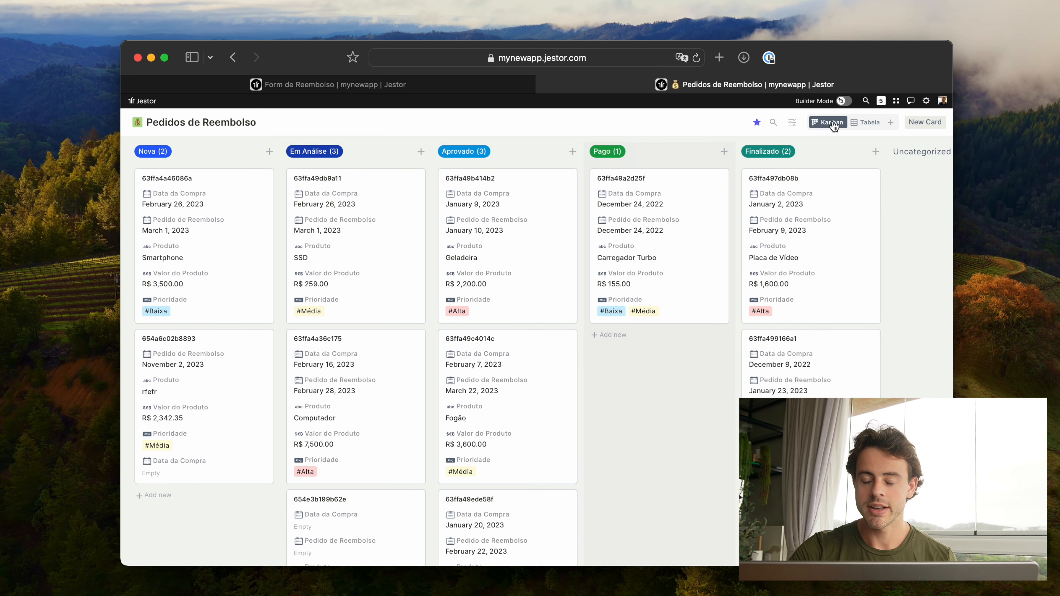
pyautogui.click(857, 128)
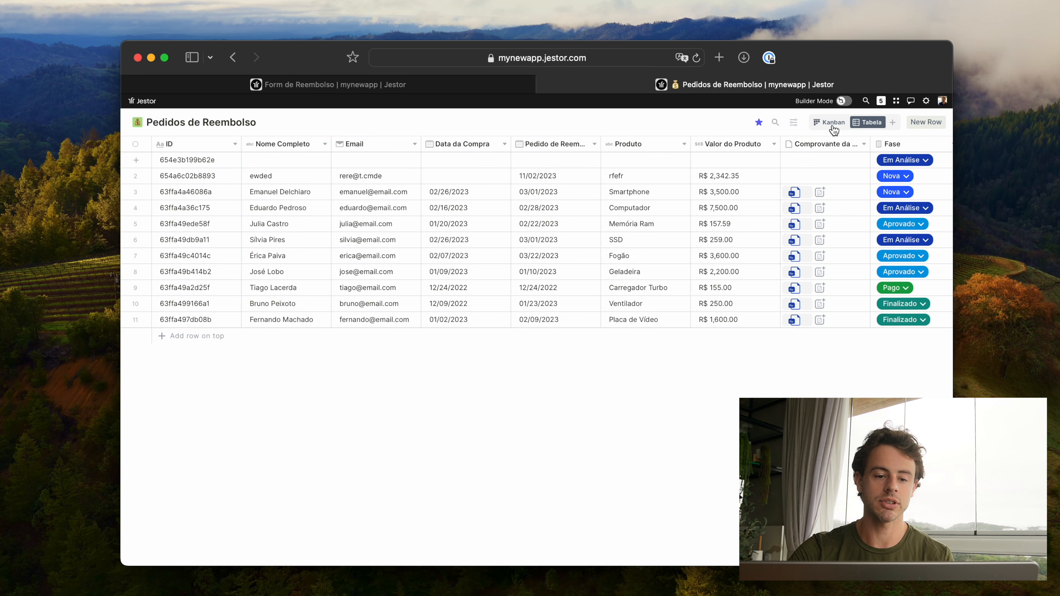
pyautogui.click(830, 123)
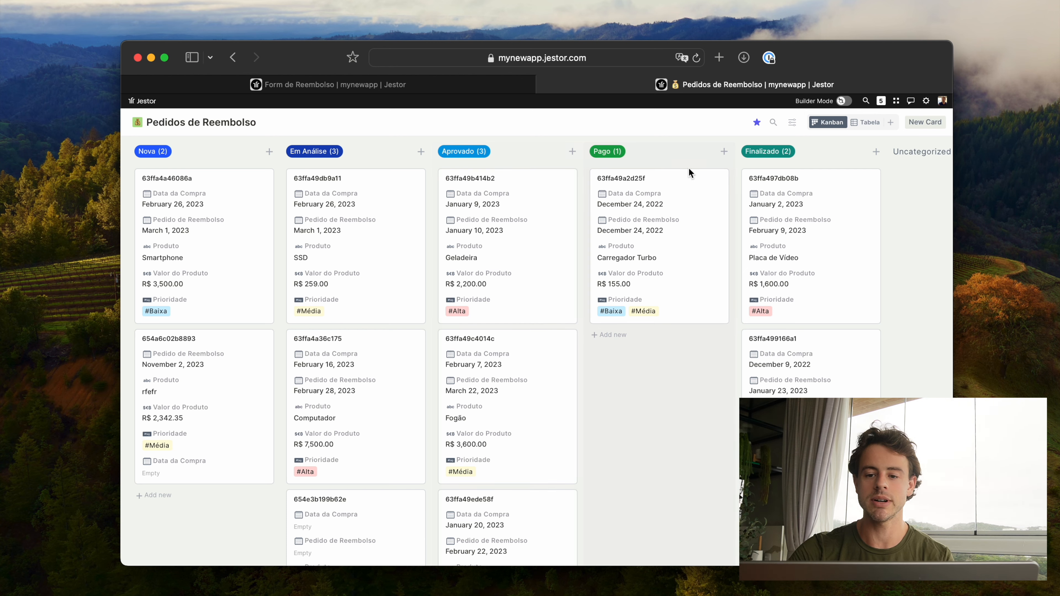
pyautogui.click(858, 128)
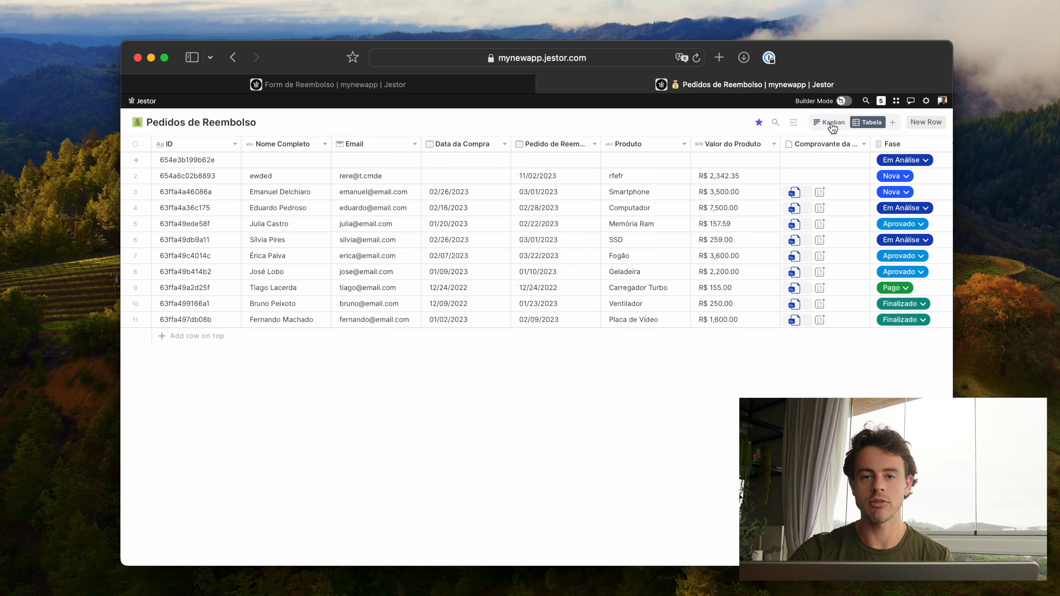
pyautogui.click(830, 124)
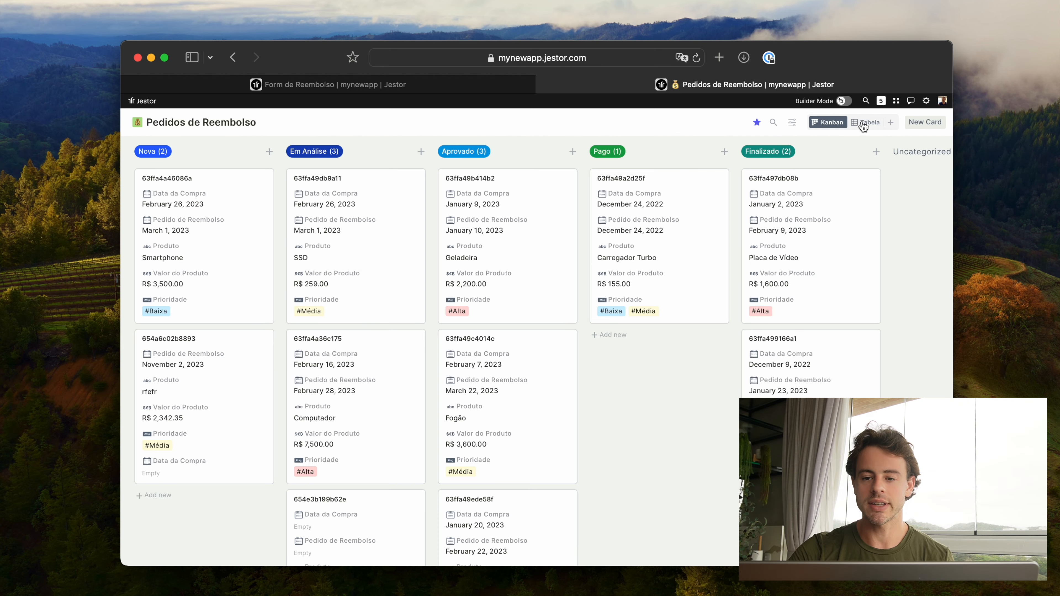
# Step: Turn on Builder Mode for Pedidos de Reembolso and start creating a new automation
pyautogui.click(847, 101)
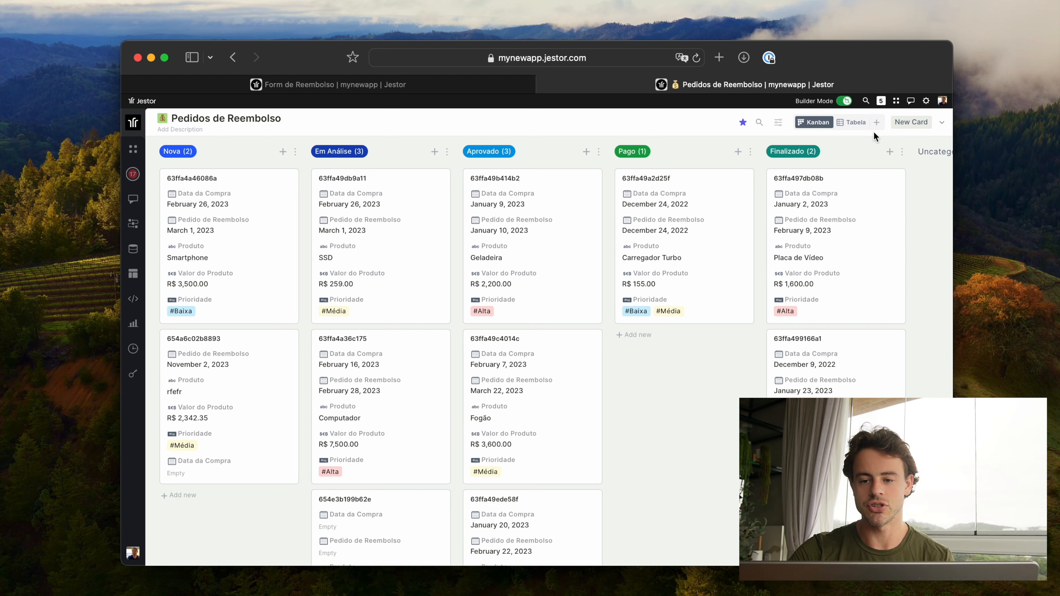
pyautogui.click(942, 123)
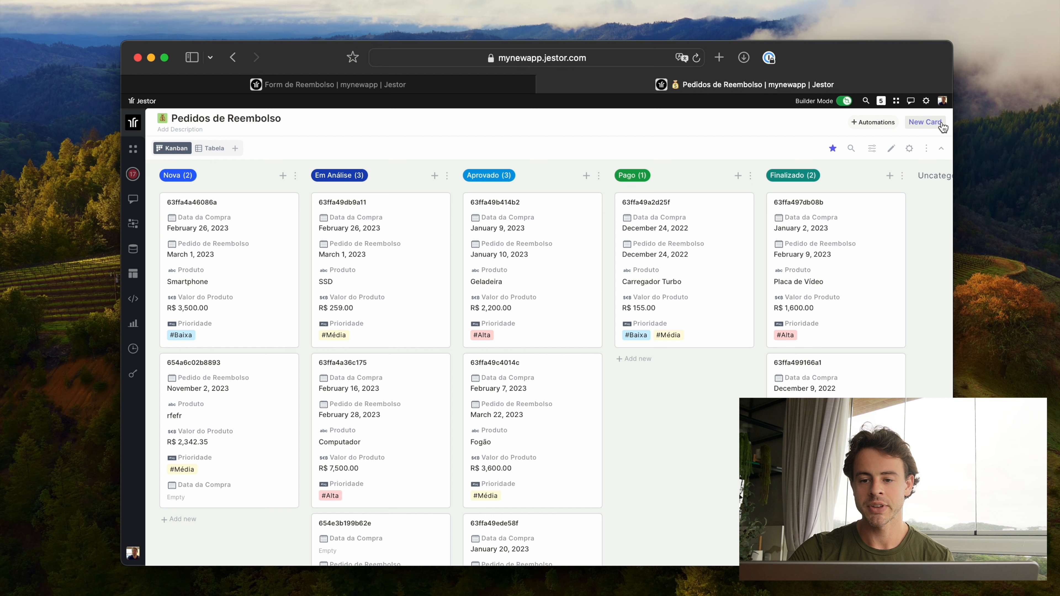
pyautogui.click(871, 124)
pyautogui.click(825, 243)
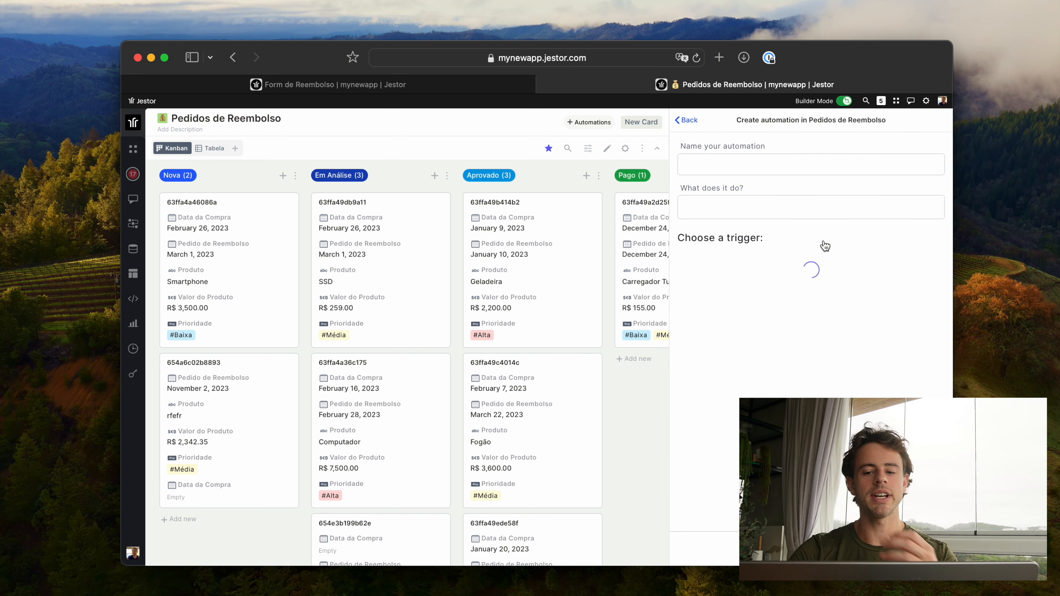
# Step: Name the automation "test" and choose "When a new record is created" as its trigger
pyautogui.click(811, 160)
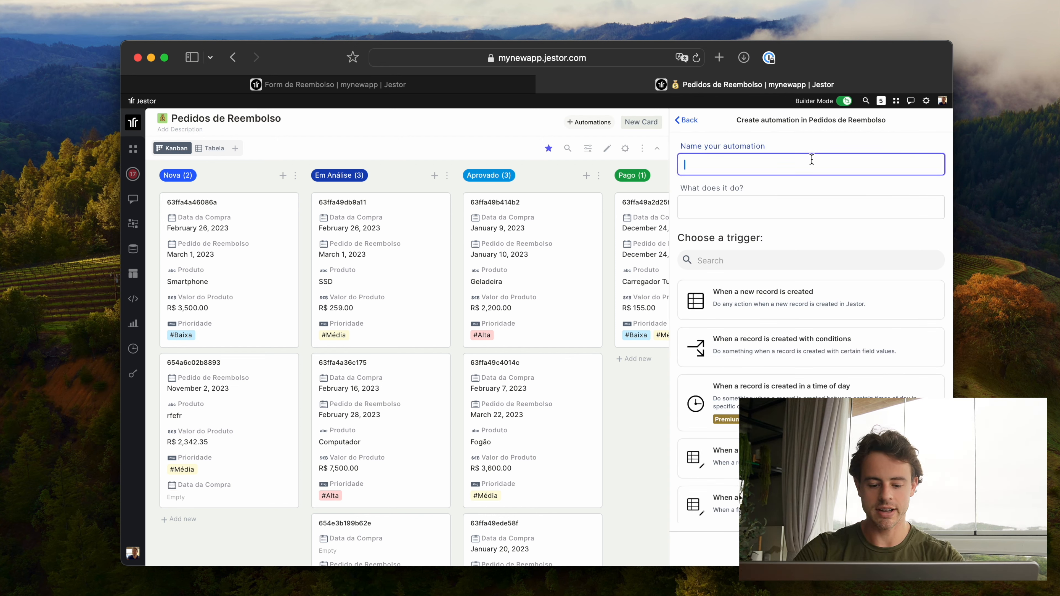
pyautogui.write('test')
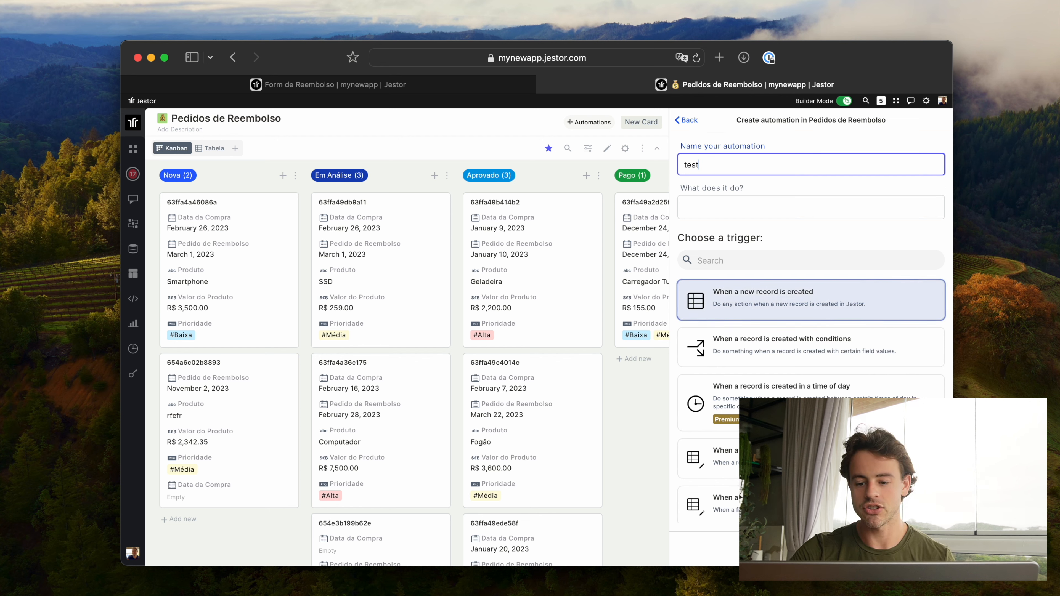
pyautogui.click(820, 303)
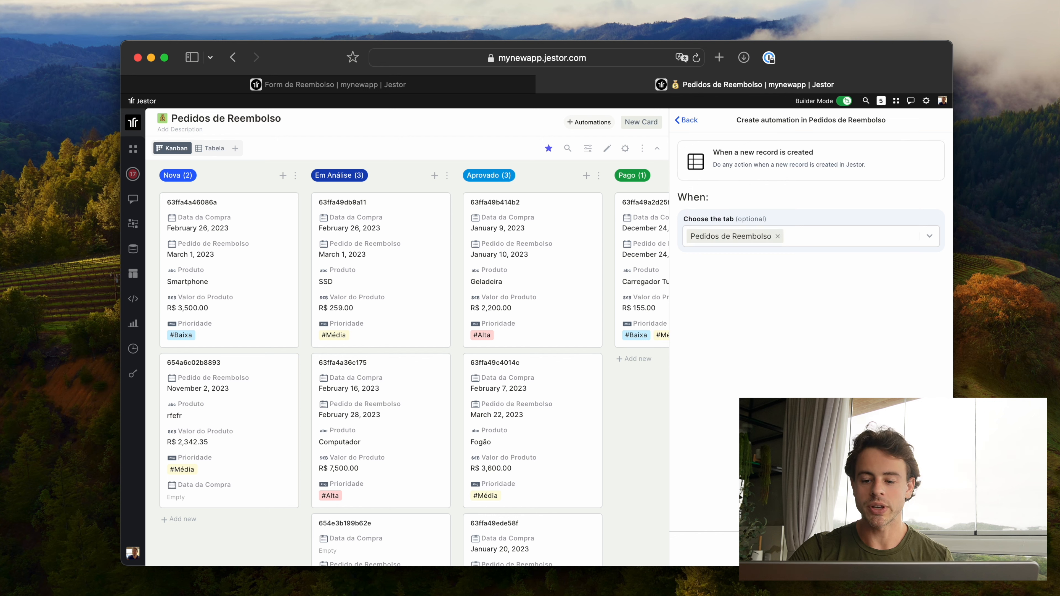
# Step: Search the automation's actions for "aas", open Brazilian Boleto, and leave the automation setup without saving
pyautogui.click(810, 271)
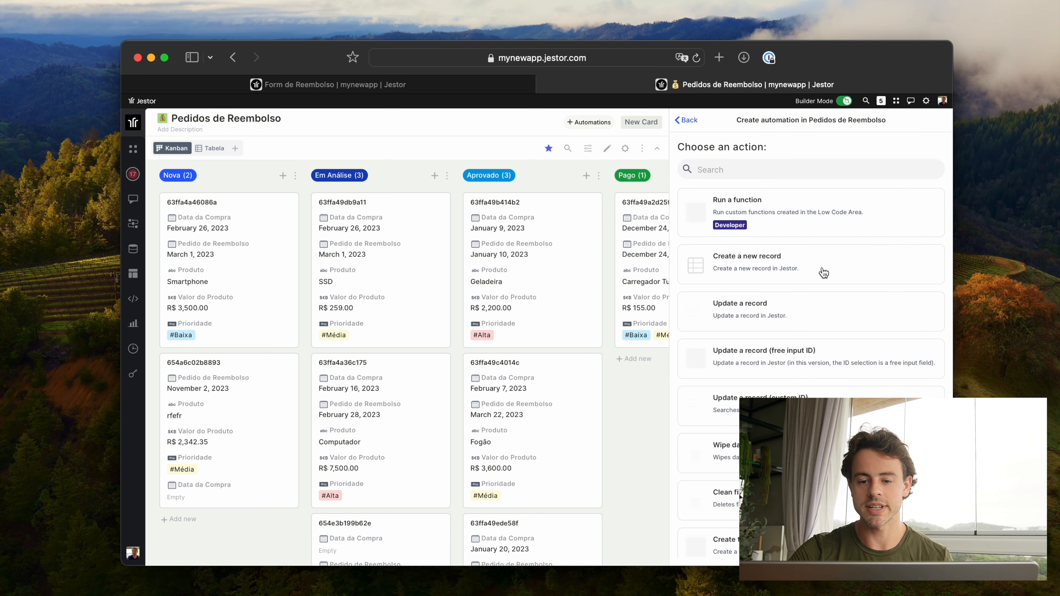
pyautogui.click(787, 163)
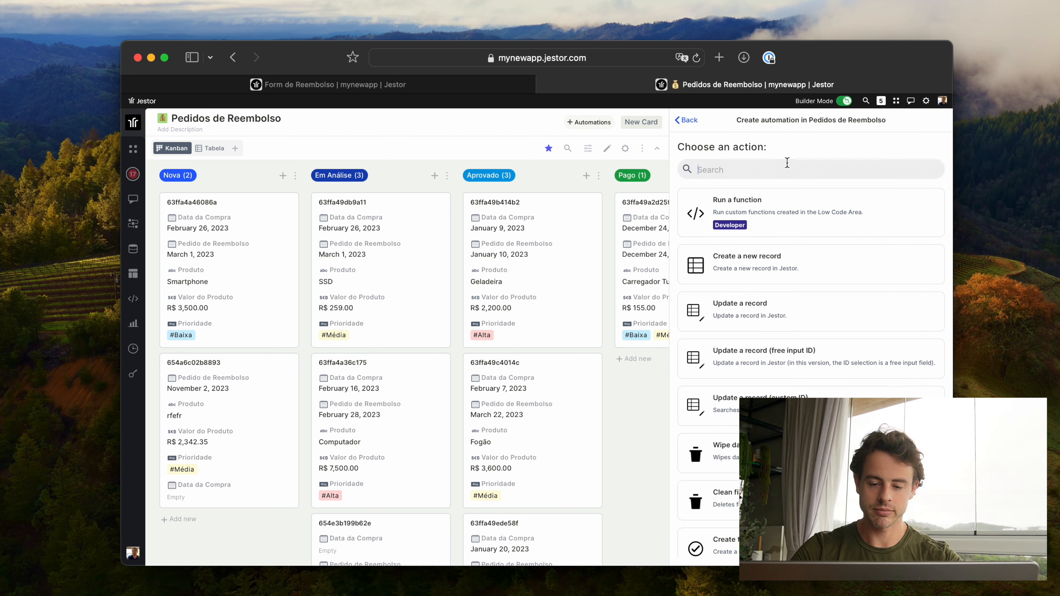
pyautogui.write('aas')
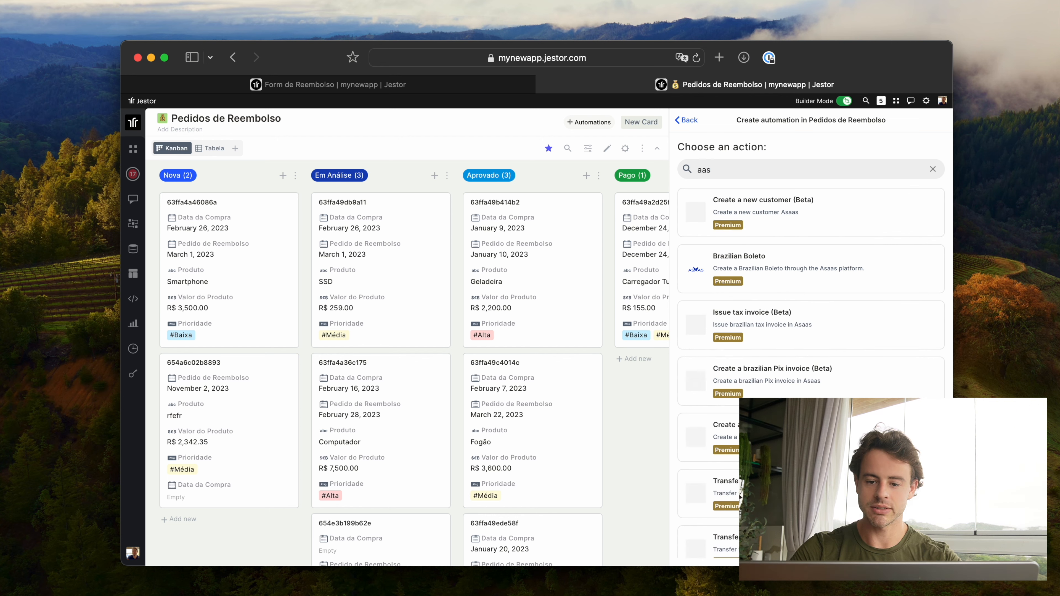
pyautogui.click(763, 274)
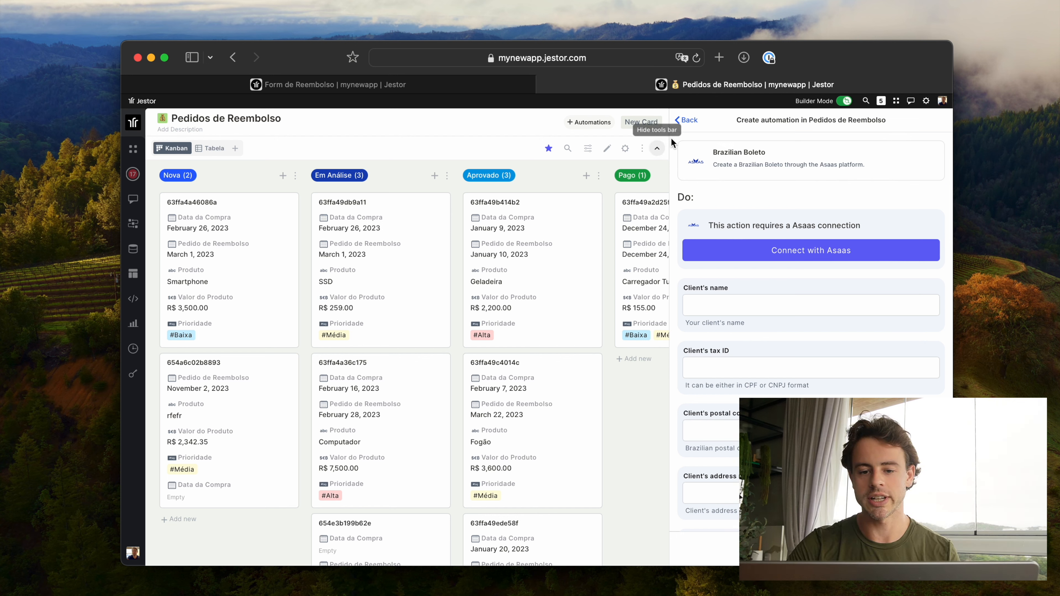
pyautogui.click(687, 122)
pyautogui.click(684, 121)
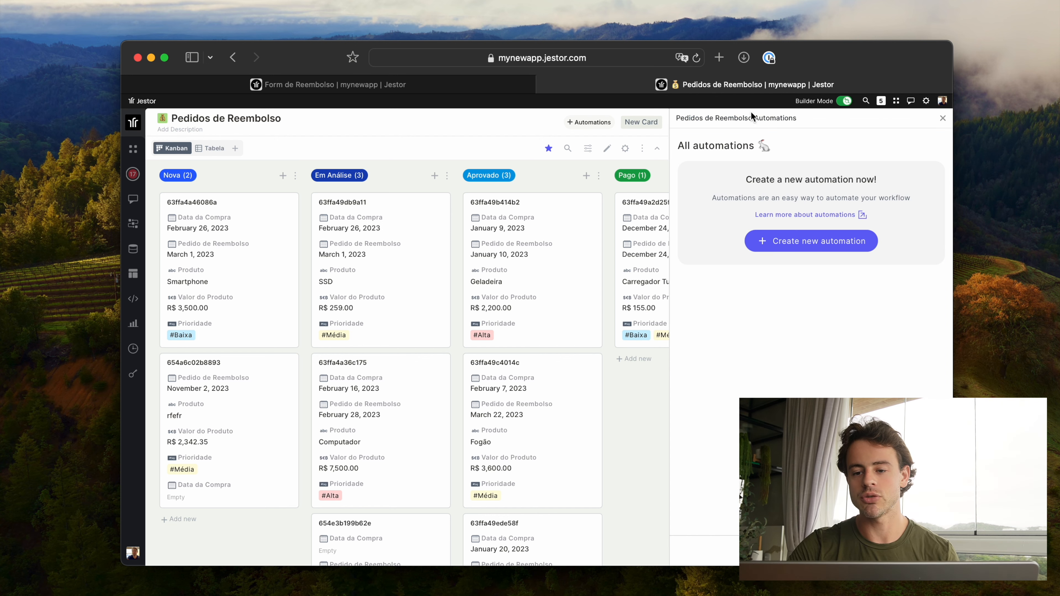
pyautogui.click(942, 118)
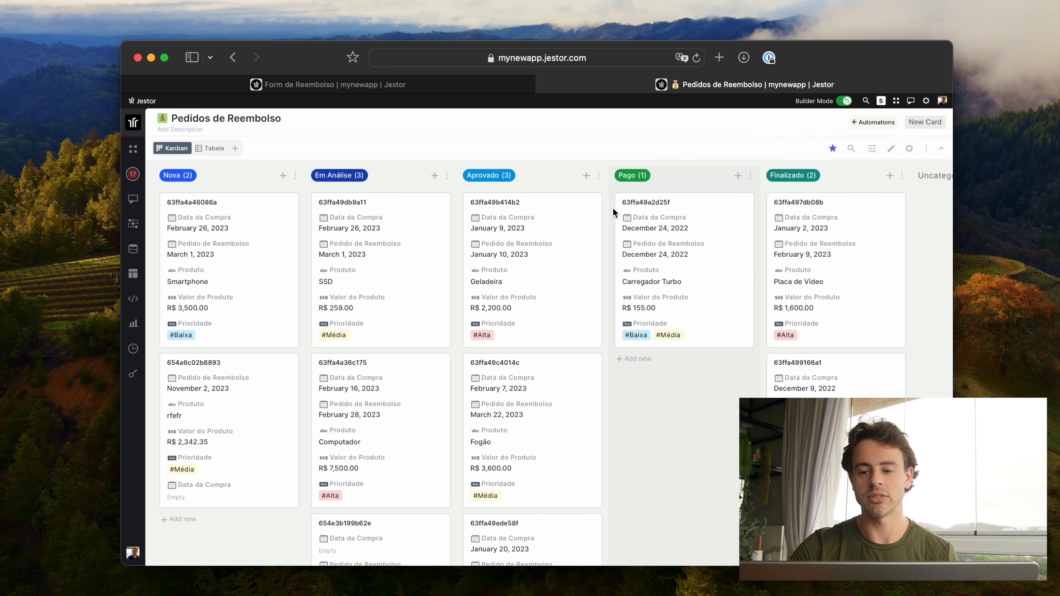
# Step: Filter the Kanban view to records whose Fase is any of Em Análise
pyautogui.click(872, 148)
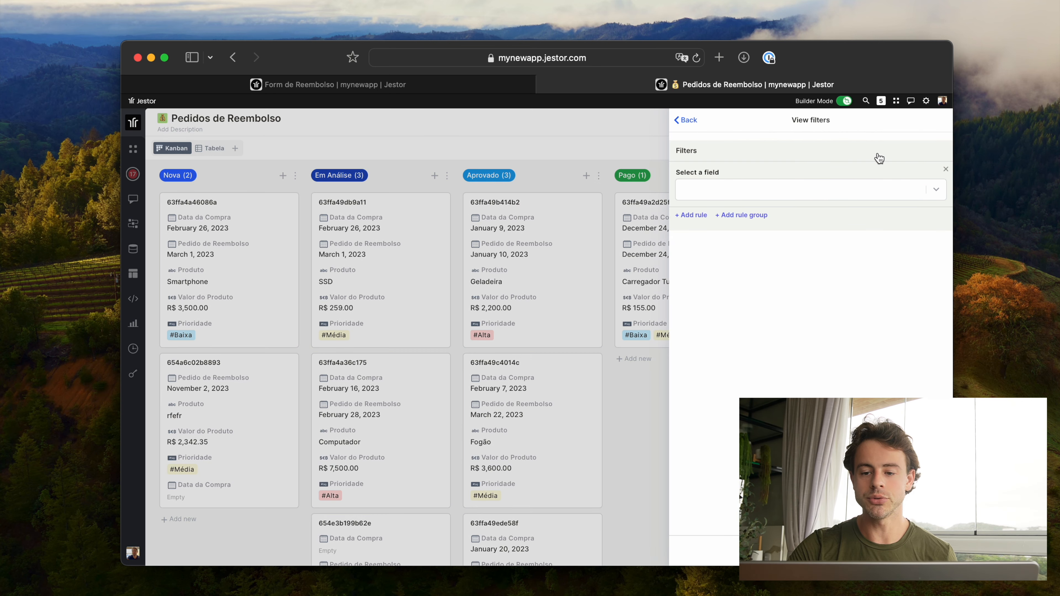
pyautogui.click(878, 191)
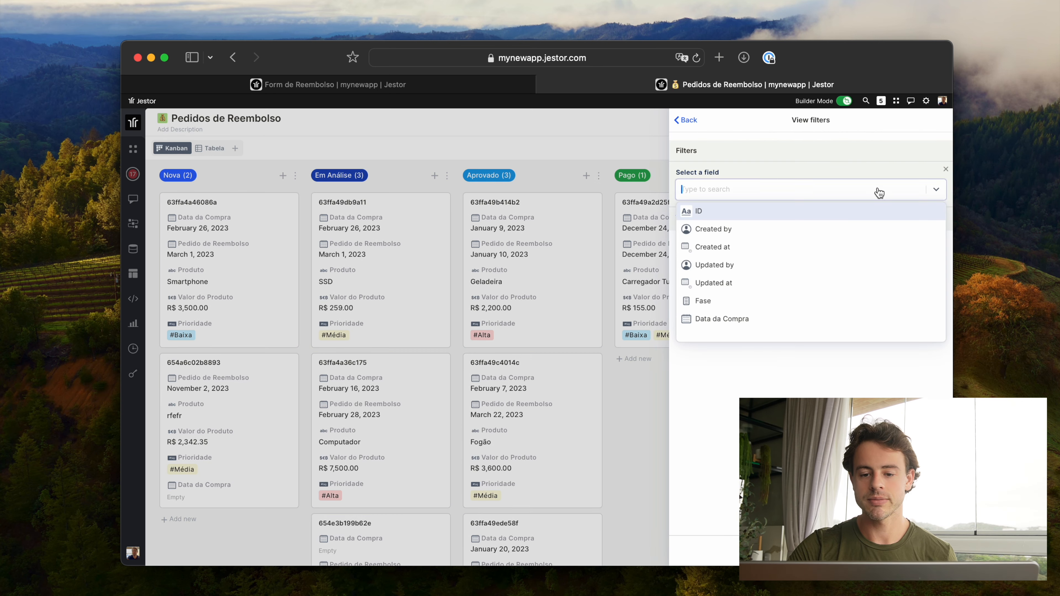
pyautogui.click(827, 301)
pyautogui.click(793, 267)
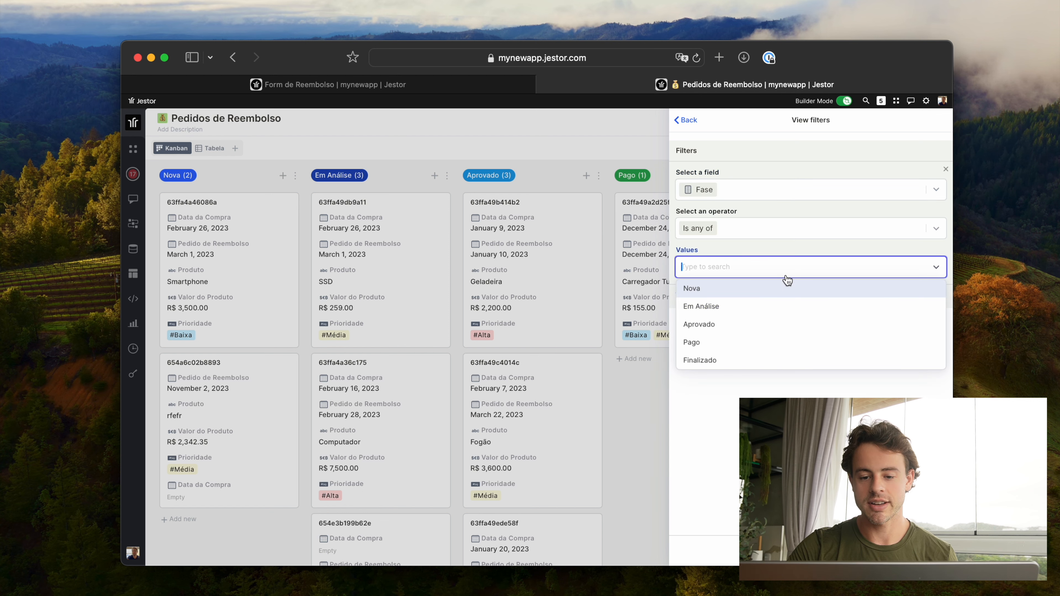
pyautogui.click(776, 304)
pyautogui.press('Escape')
pyautogui.click(913, 551)
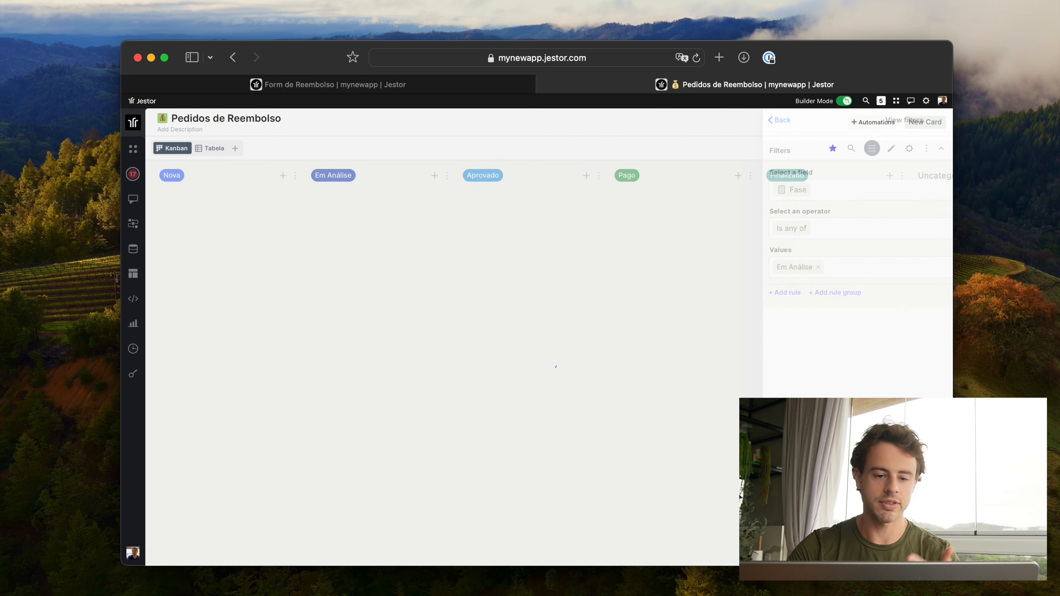
# Step: Remove the Fase filter rule from the Kanban view and apply the change
pyautogui.click(871, 148)
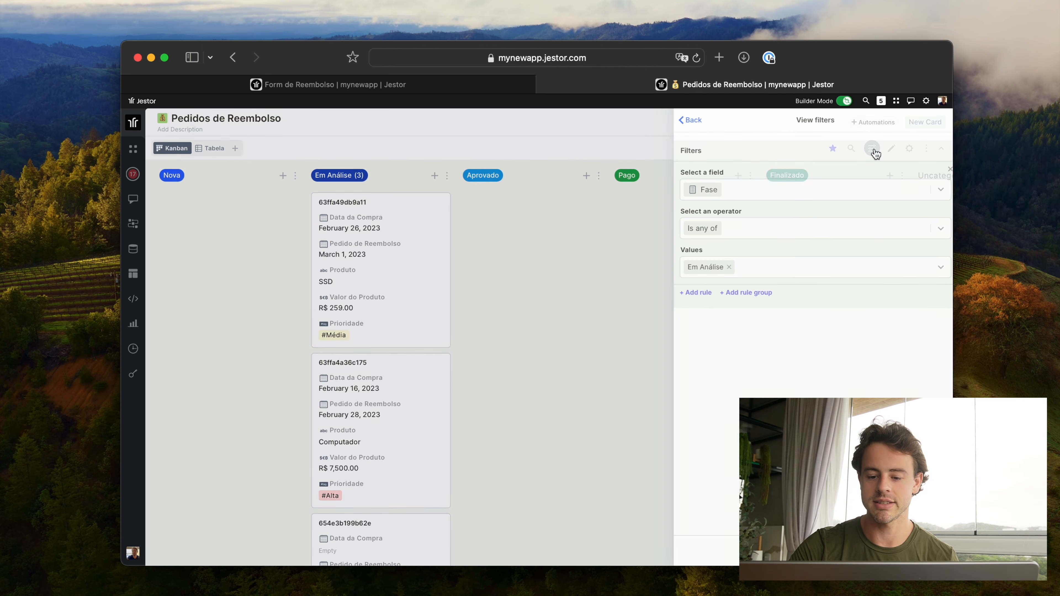
pyautogui.click(945, 168)
pyautogui.click(914, 551)
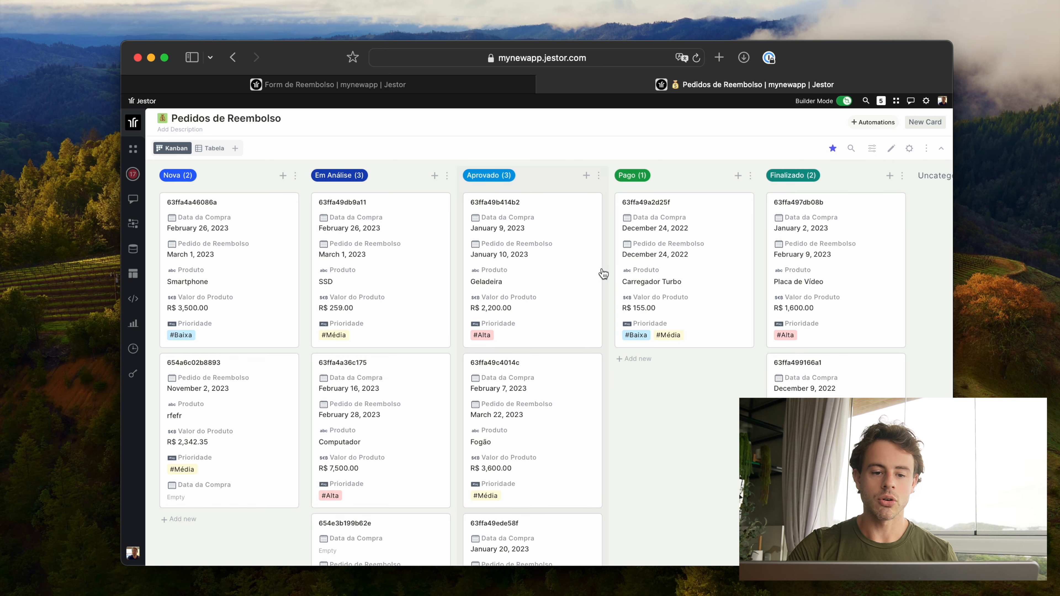
# Step: Open the SSD card in Em Análise and draft a chat message mentioning a teammate with "edlewdem ecrcre", making "ecrcre" bold
pyautogui.click(397, 241)
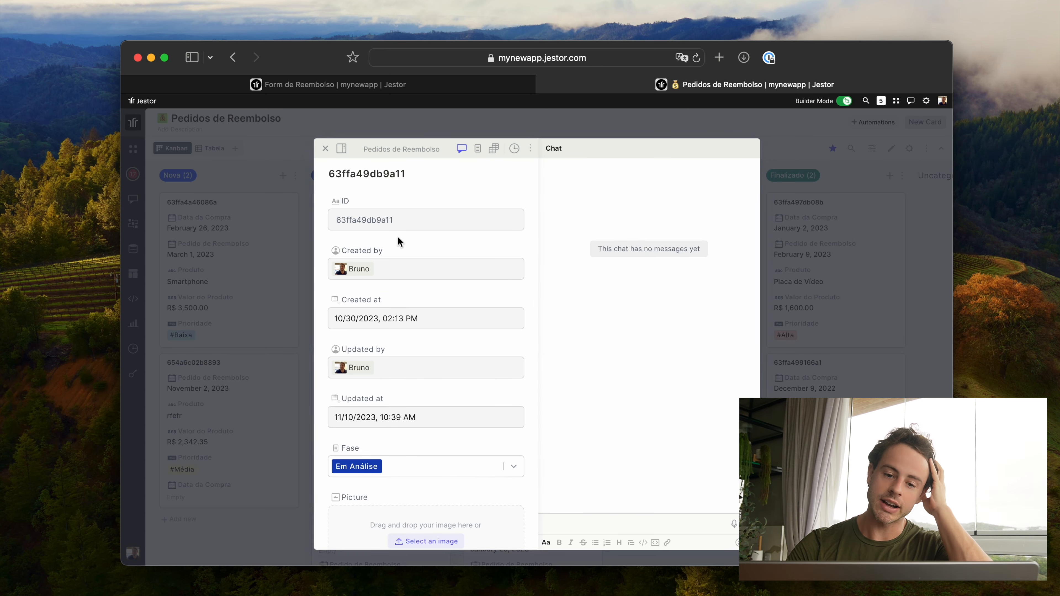
pyautogui.click(613, 524)
pyautogui.write('@')
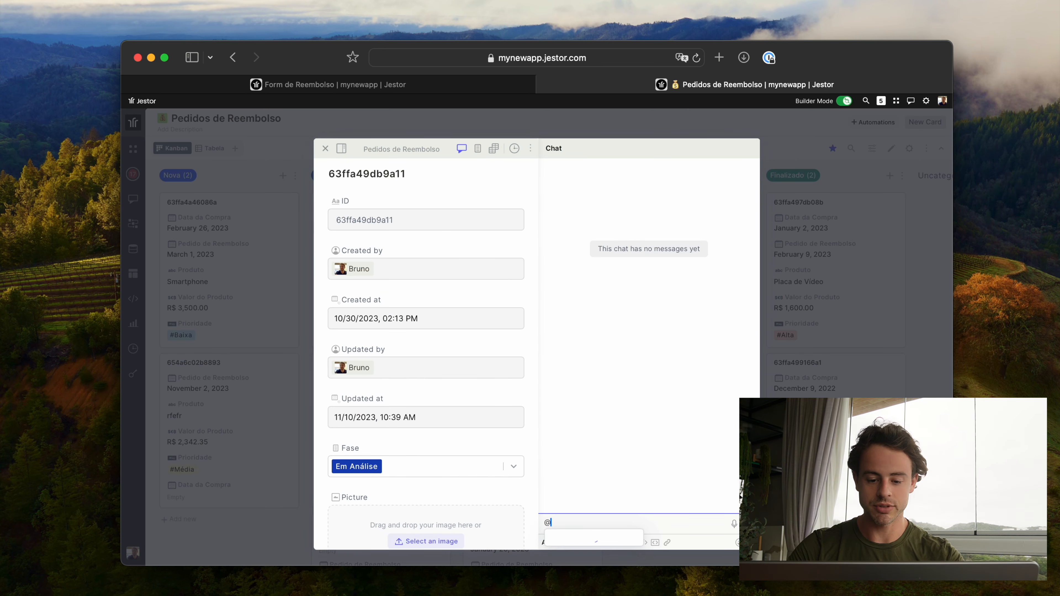
pyautogui.click(593, 505)
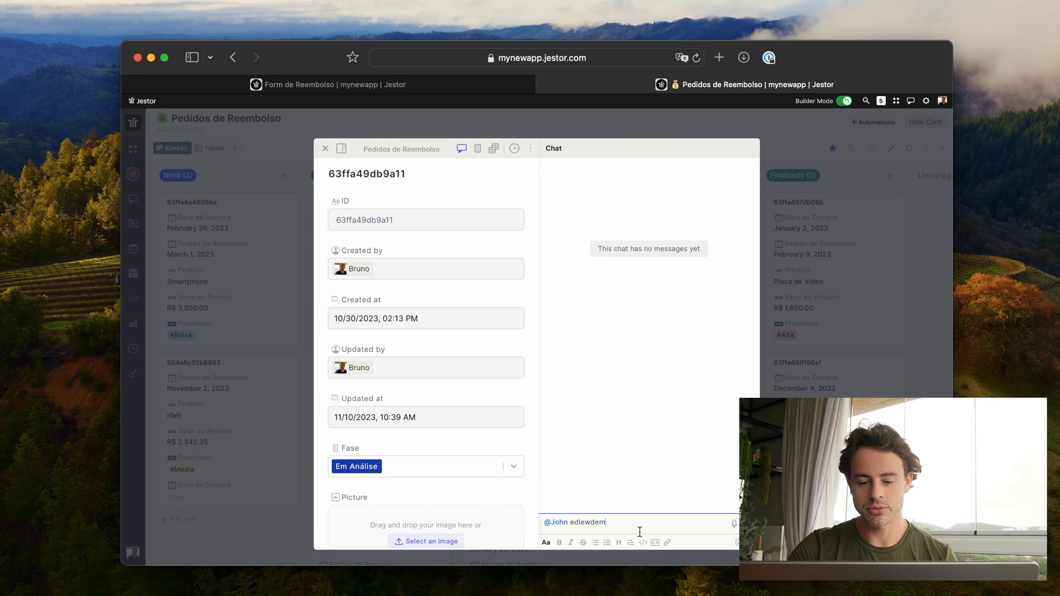
pyautogui.write('ecrcre')
pyautogui.hotkey('alt', 'shift', 'Left')
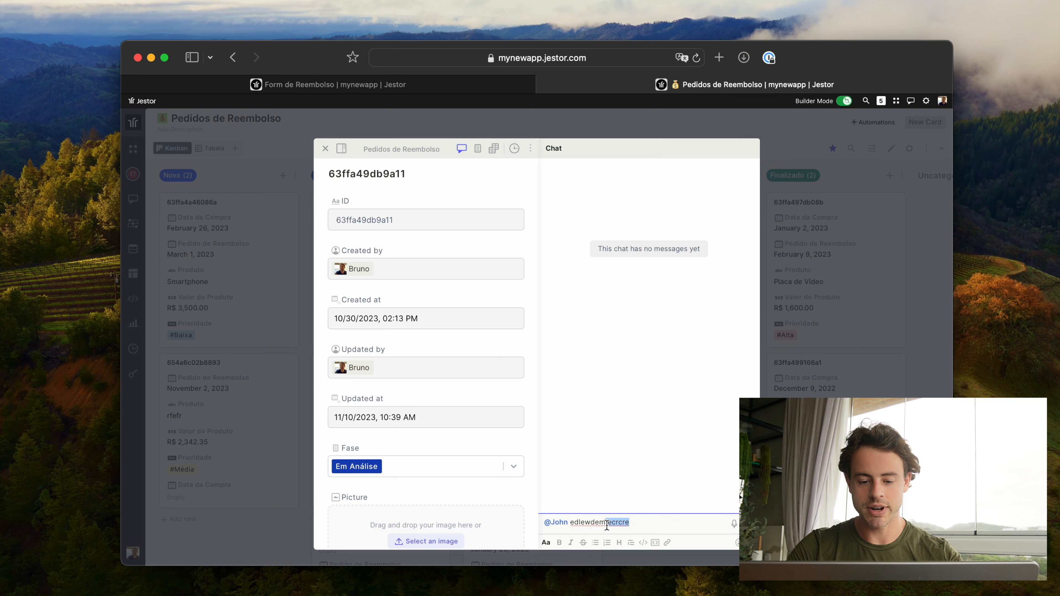
pyautogui.click(561, 542)
pyautogui.click(657, 518)
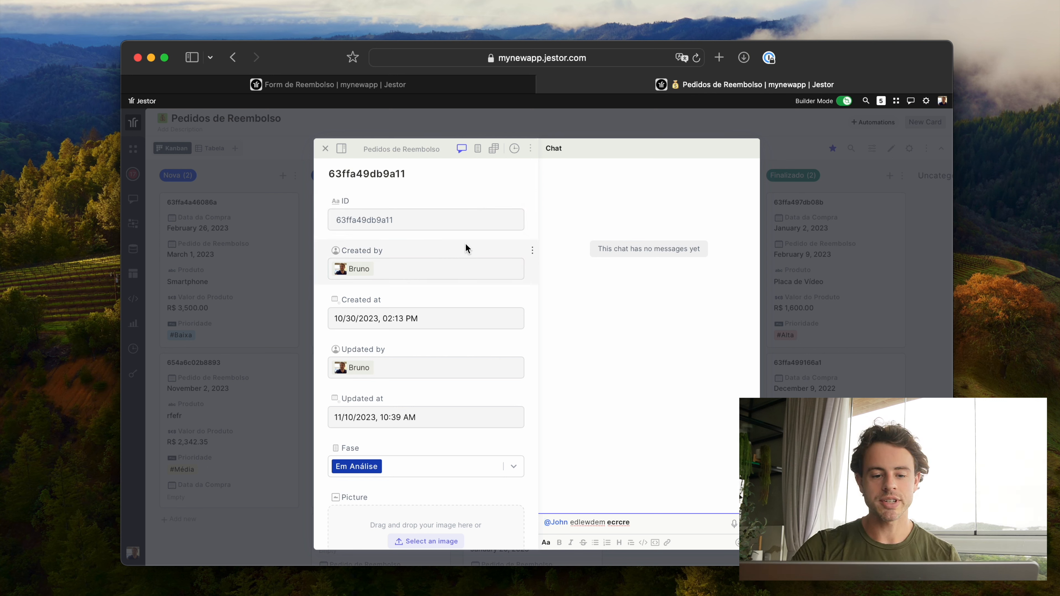
# Step: Review the SSD record's fields, record data, connected tables, history and chat, and close the record
pyautogui.scroll(-10, 407, 319)
pyautogui.scroll(10, 407, 320)
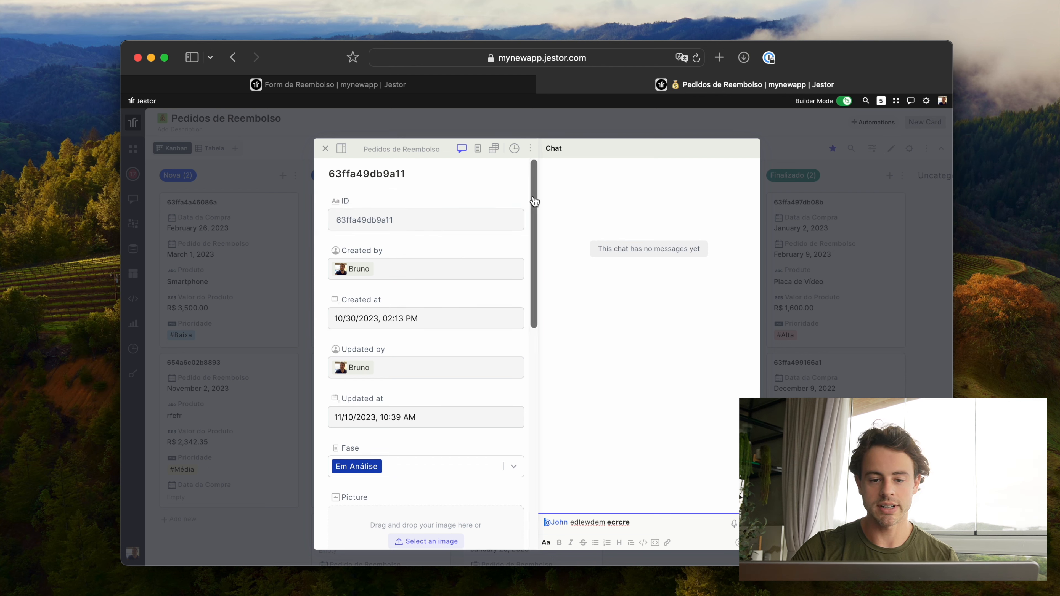
pyautogui.scroll(-3, 517, 330)
pyautogui.scroll(2, 516, 330)
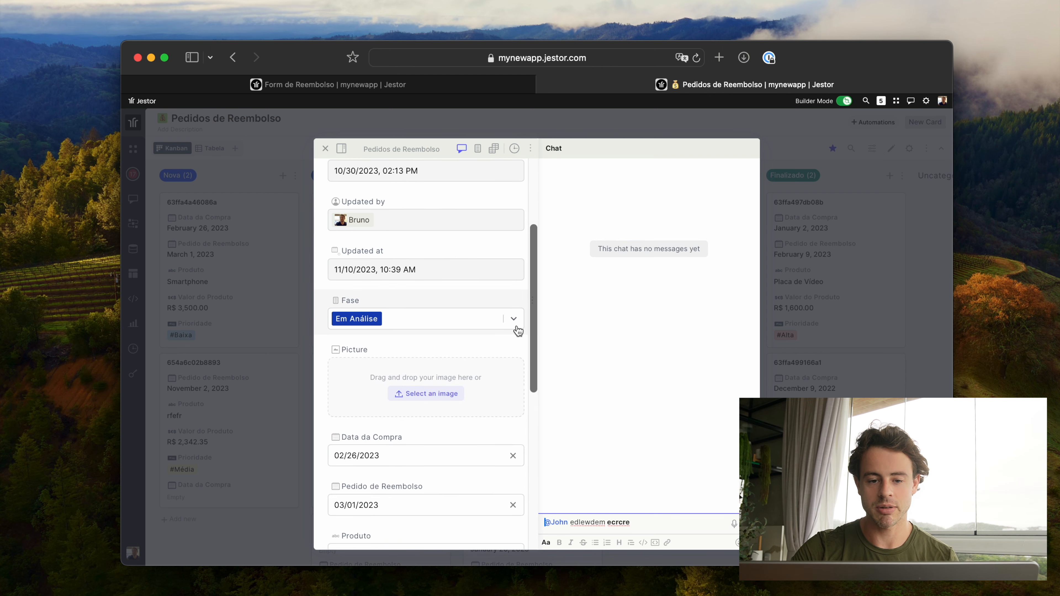
pyautogui.scroll(2, 490, 213)
pyautogui.click(476, 151)
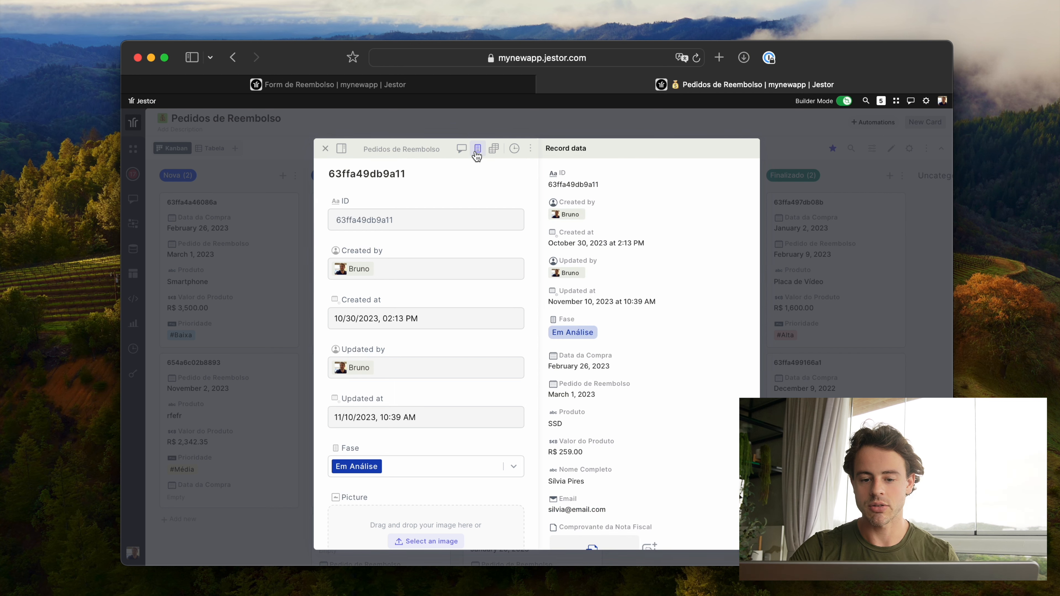
pyautogui.click(494, 149)
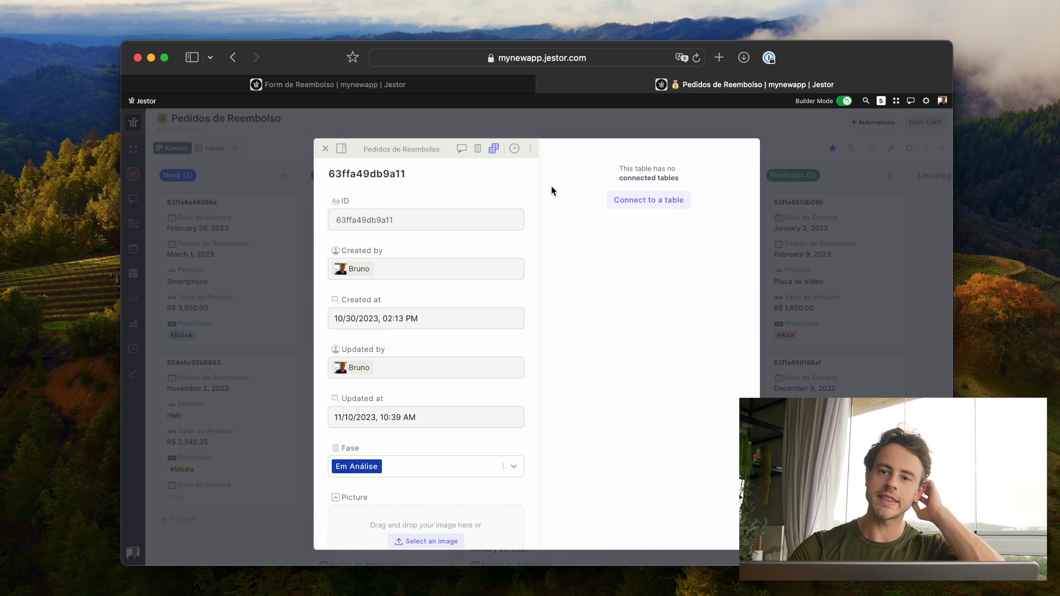
pyautogui.click(515, 149)
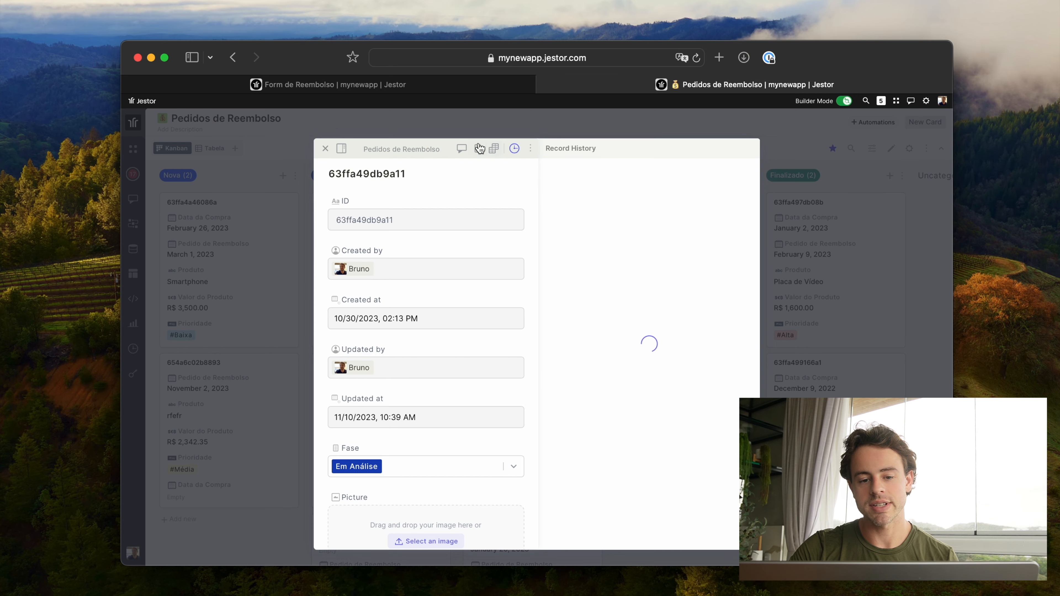
pyautogui.click(466, 150)
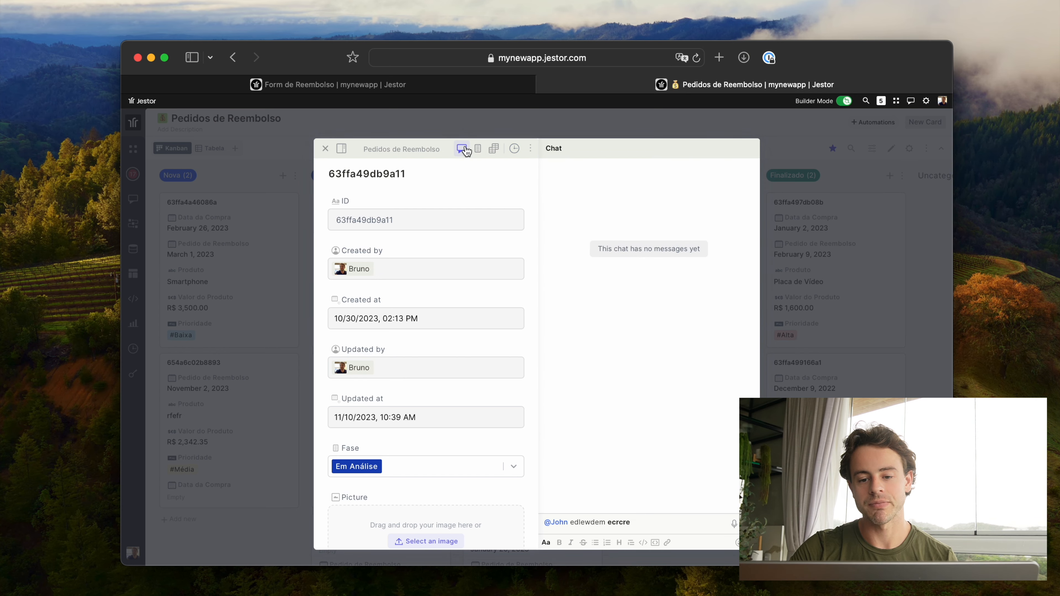
pyautogui.click(858, 272)
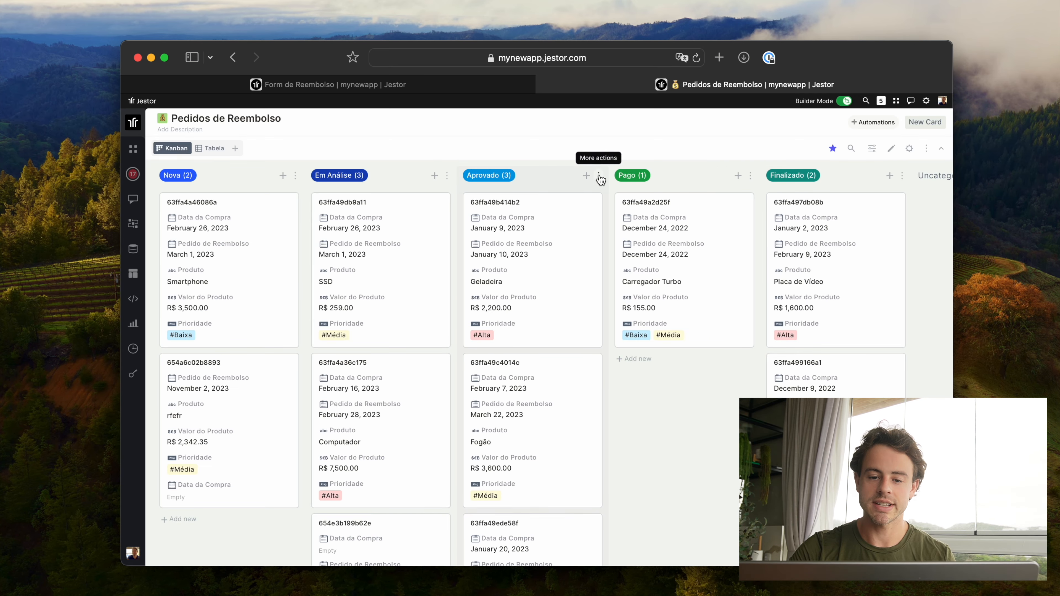
# Step: Start a conditional for the Aprovado column and set Fase, Created by and Created at as its default fields
pyautogui.click(598, 175)
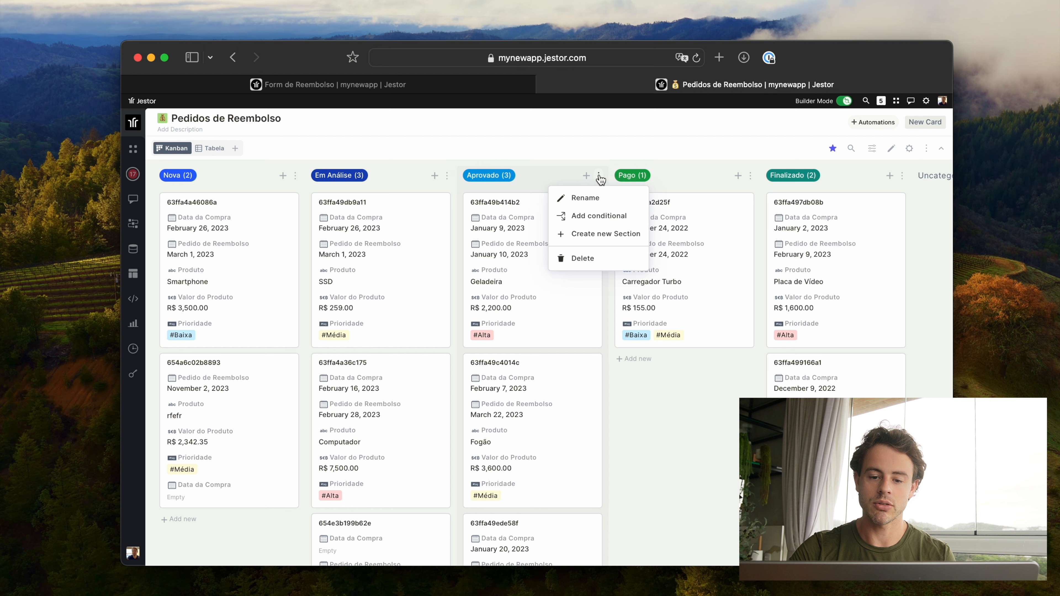
pyautogui.click(591, 217)
pyautogui.click(812, 246)
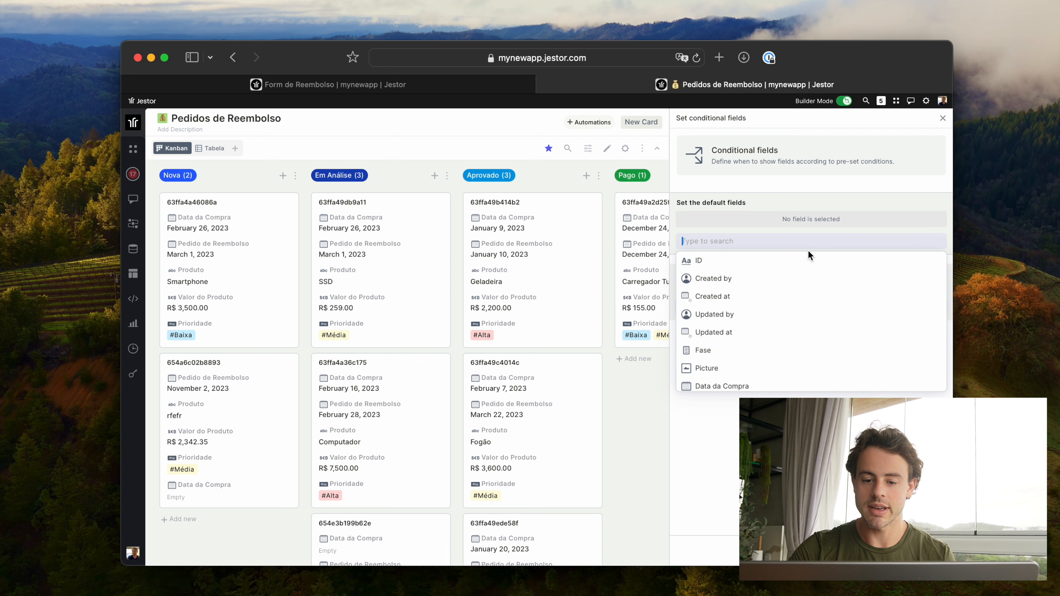
pyautogui.click(787, 358)
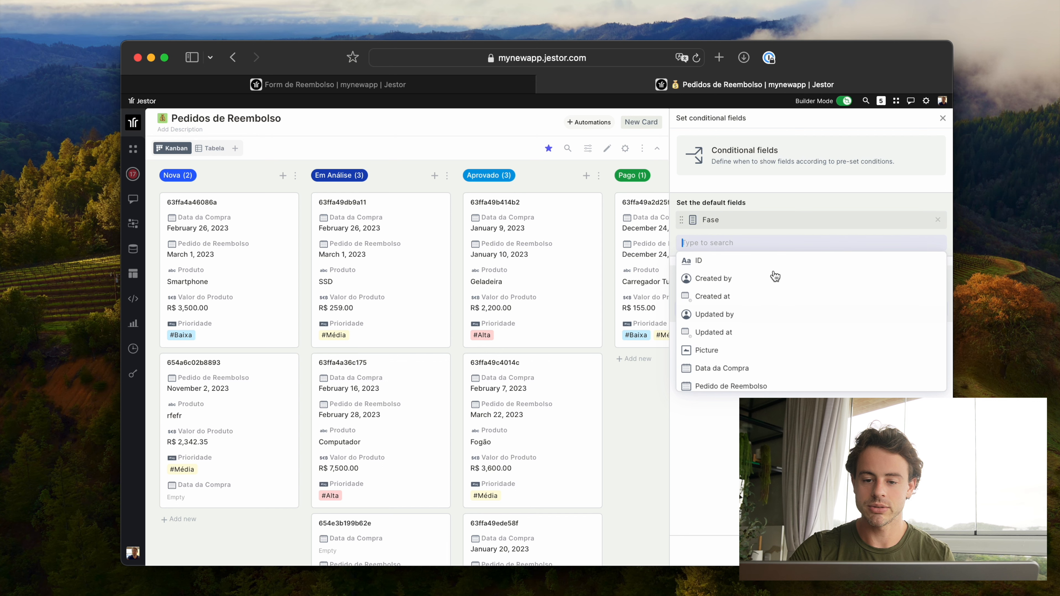
pyautogui.click(773, 195)
pyautogui.click(761, 244)
pyautogui.click(768, 263)
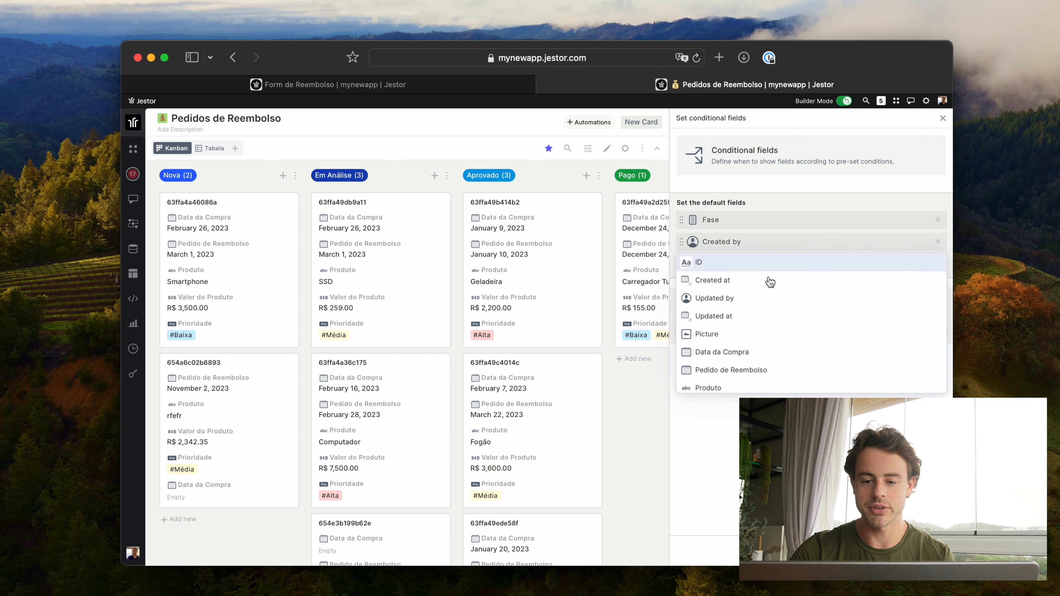
pyautogui.click(771, 284)
pyautogui.click(781, 177)
# Step: Set Condition 1 to apply the Show action to the Fase field
pyautogui.click(795, 352)
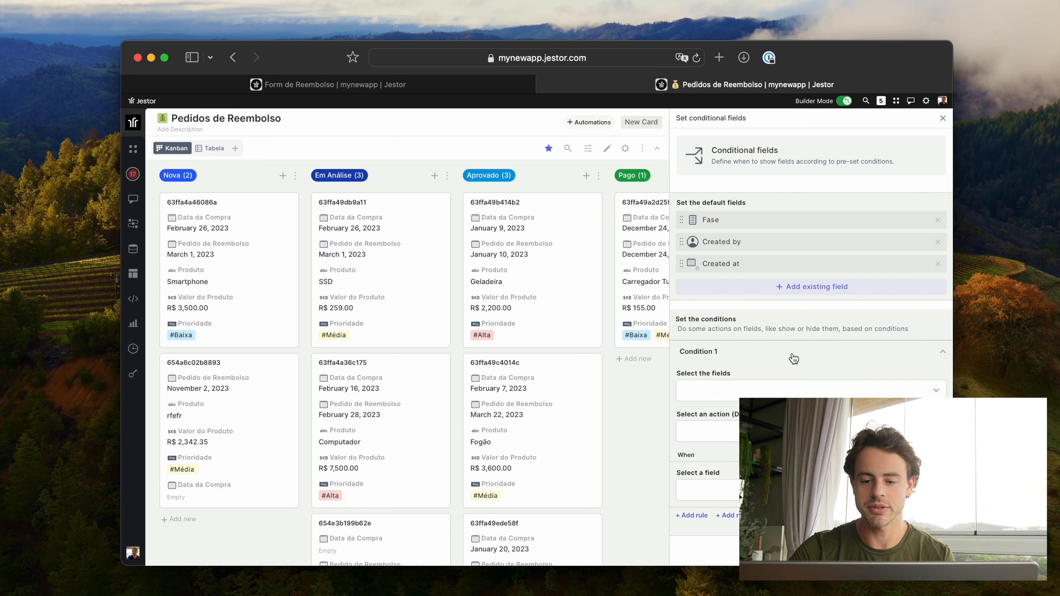
pyautogui.click(779, 387)
pyautogui.scroll(-2, 776, 390)
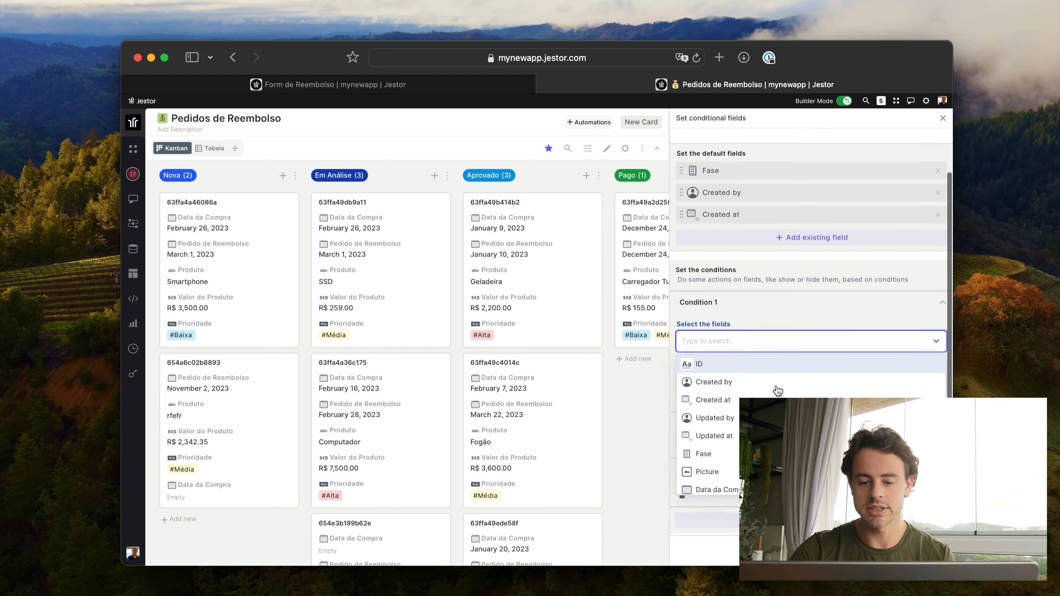
pyautogui.click(768, 439)
pyautogui.click(769, 289)
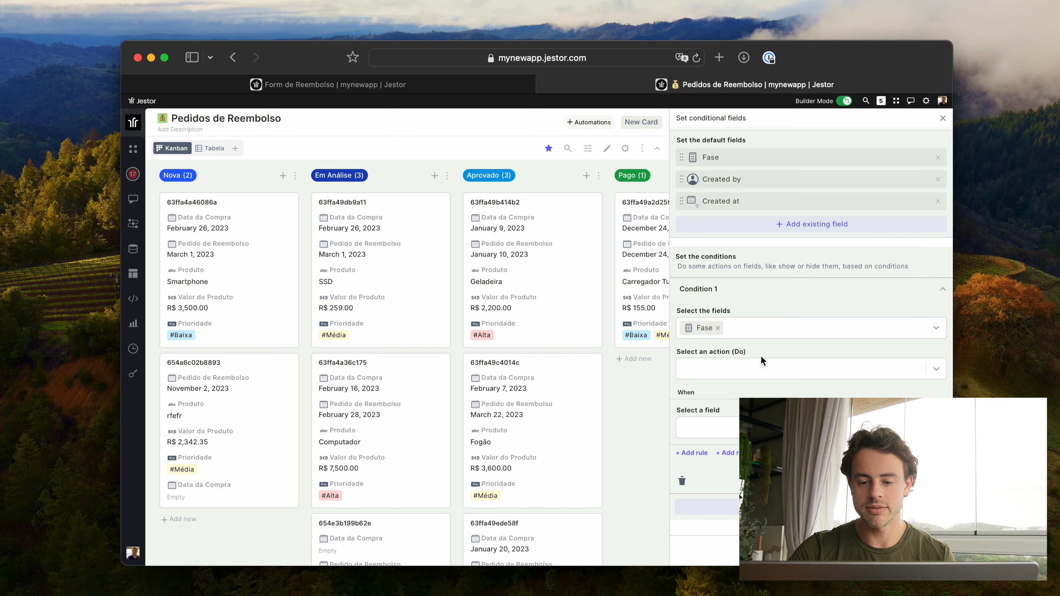
pyautogui.click(760, 368)
pyautogui.click(760, 407)
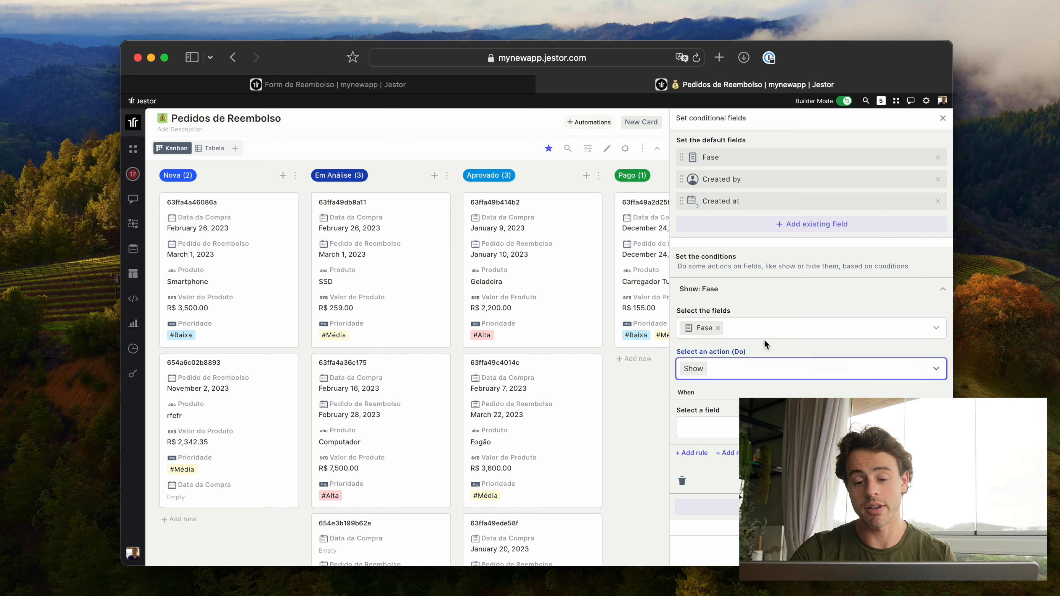
# Step: Check the fields available for the When rule and add Picture to the fields the condition shows
pyautogui.click(766, 427)
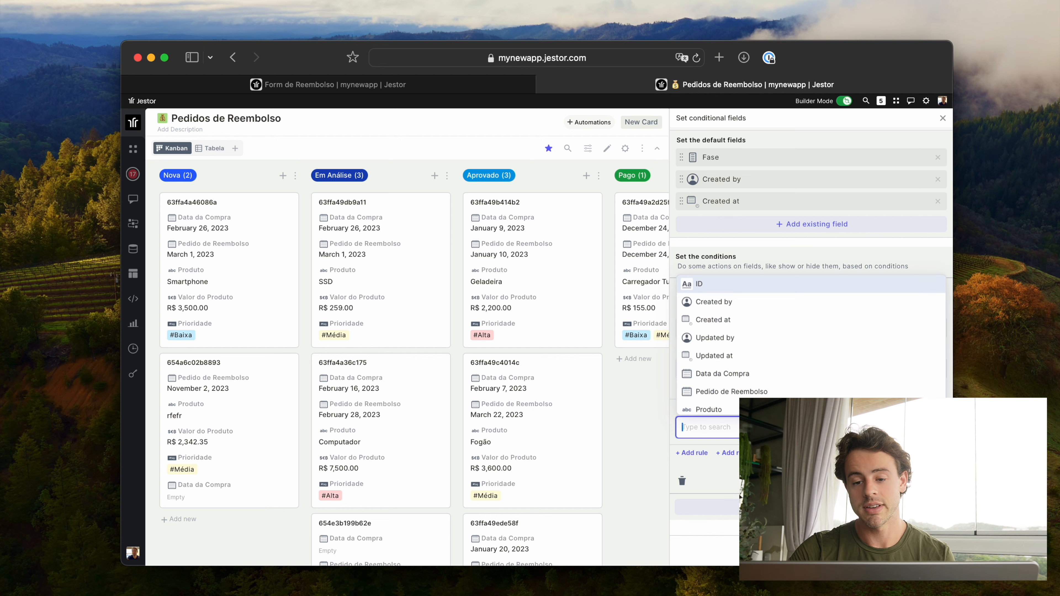
pyautogui.click(792, 265)
pyautogui.click(774, 326)
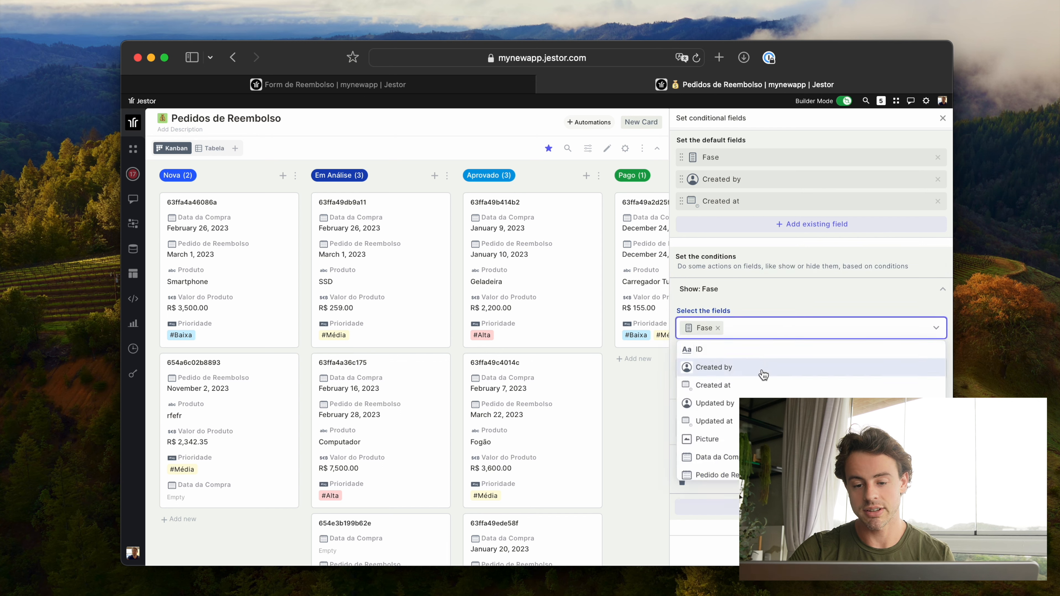
pyautogui.click(706, 439)
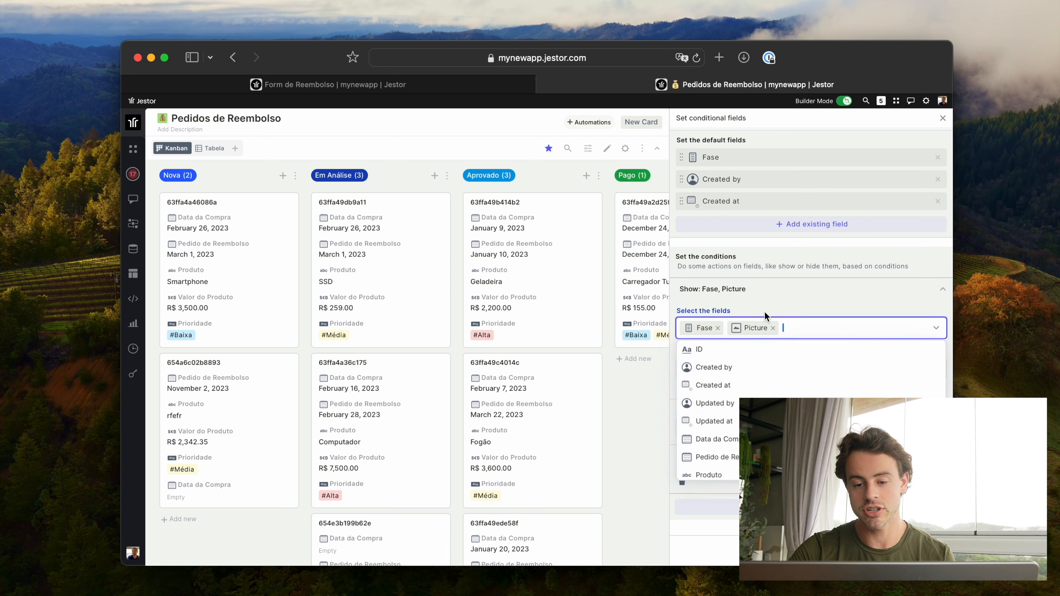
# Step: Remove Fase from the fields the condition shows, keeping only Picture, and choose Fase as the field for its When rule
pyautogui.click(718, 327)
pyautogui.click(733, 305)
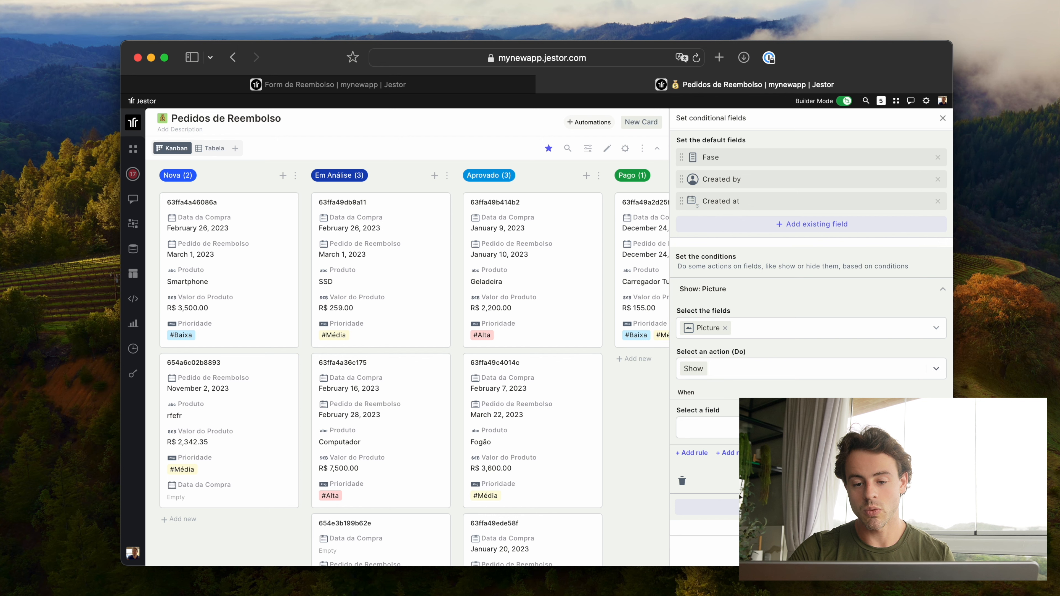
pyautogui.click(734, 426)
pyautogui.click(709, 373)
pyautogui.scroll(-2, 738, 382)
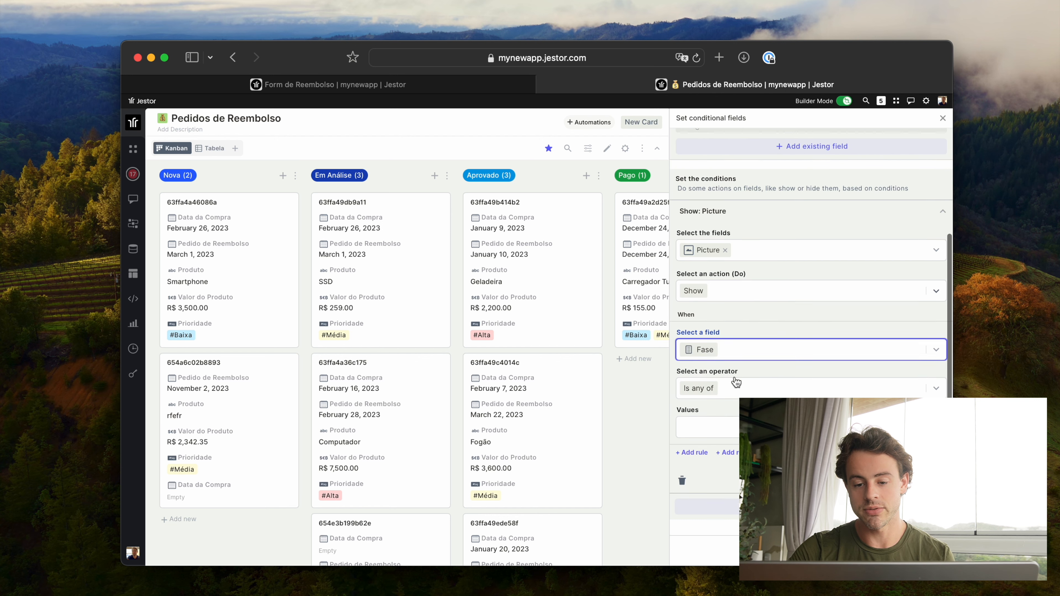
# Step: Set the When rule's value to Em Análise, confirm the condition and close the conditional fields settings
pyautogui.click(705, 426)
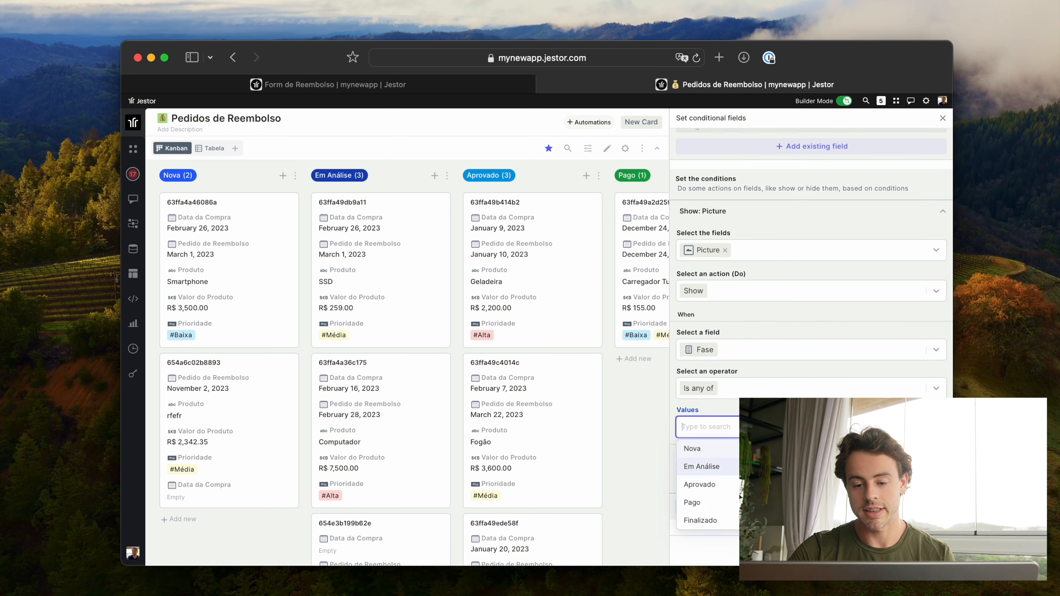
pyautogui.click(701, 466)
pyautogui.click(772, 527)
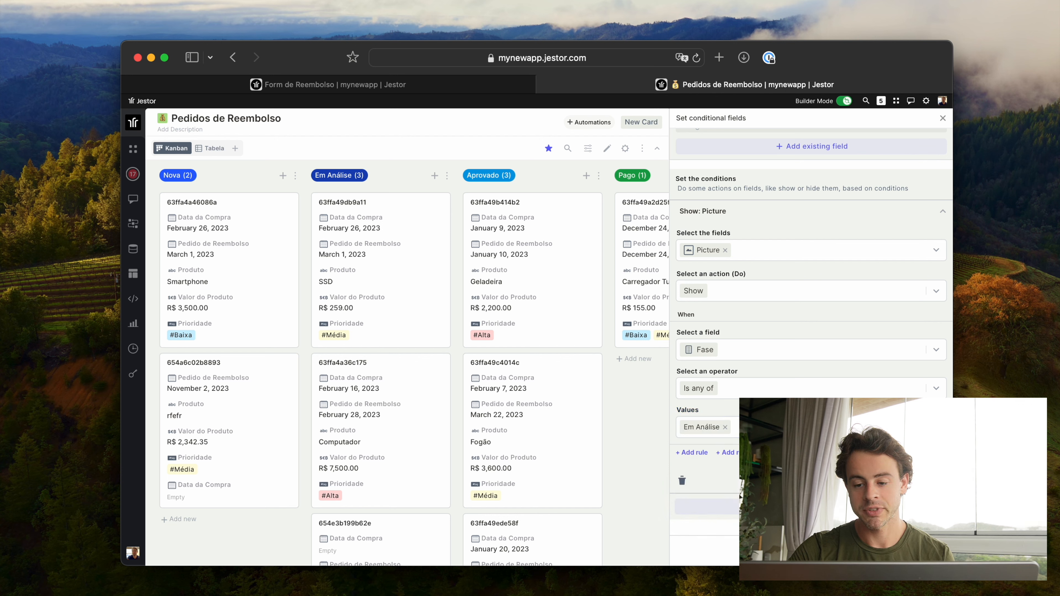
pyautogui.click(926, 480)
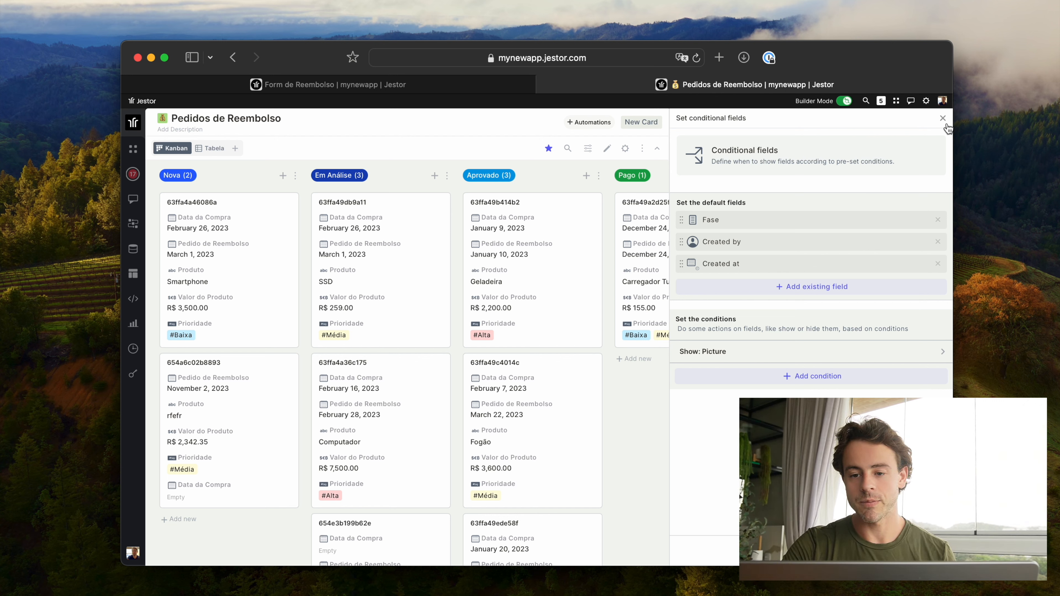
pyautogui.click(942, 120)
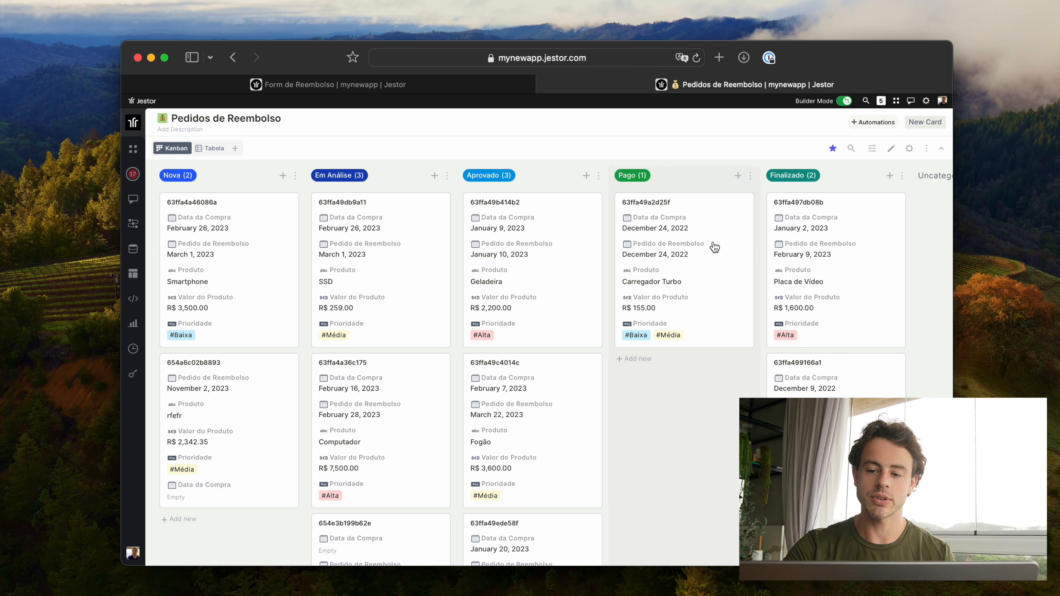
# Step: Open the Email (beta) settings of the Pedidos de Reembolso table and activate the table e-mail
pyautogui.click(909, 149)
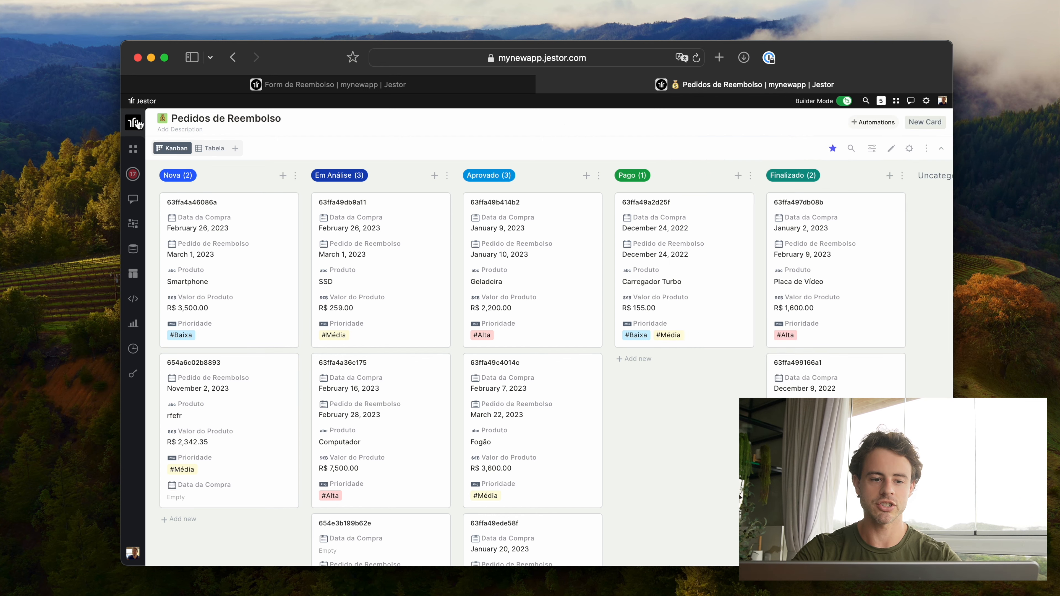
pyautogui.moveTo(142, 121)
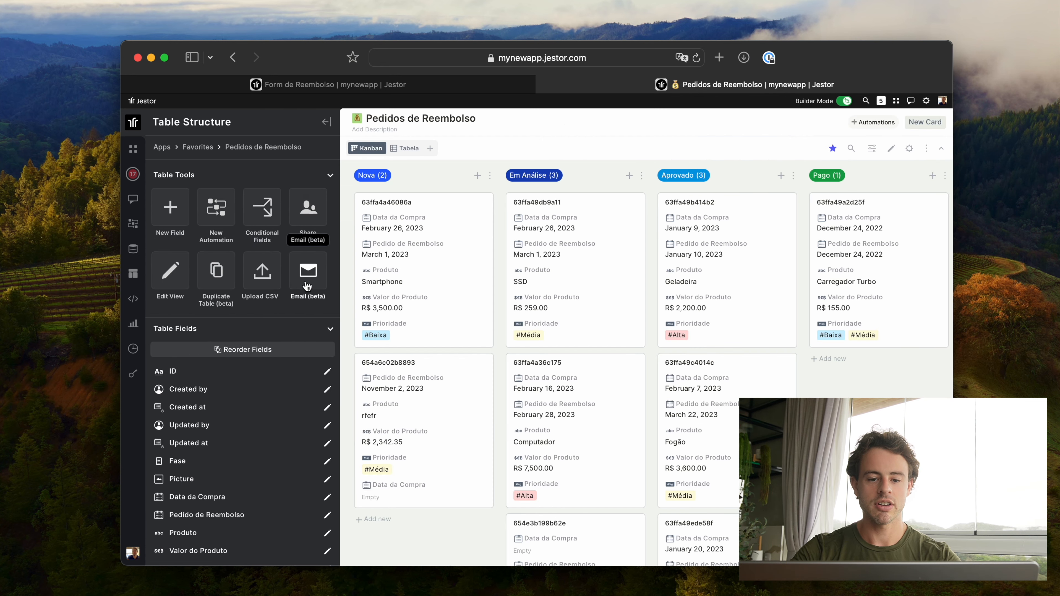
pyautogui.click(307, 287)
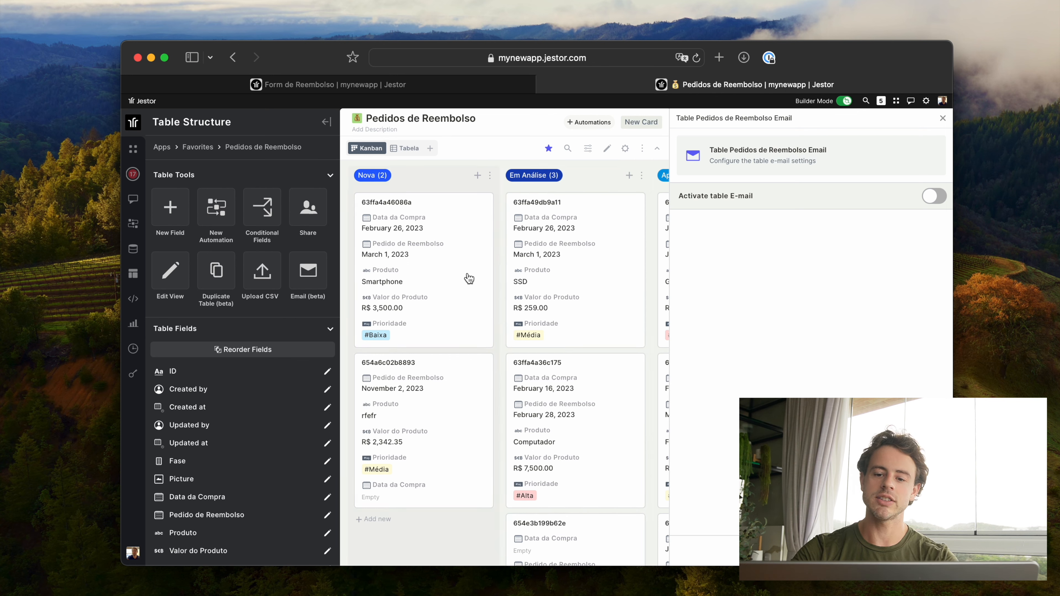
pyautogui.click(938, 197)
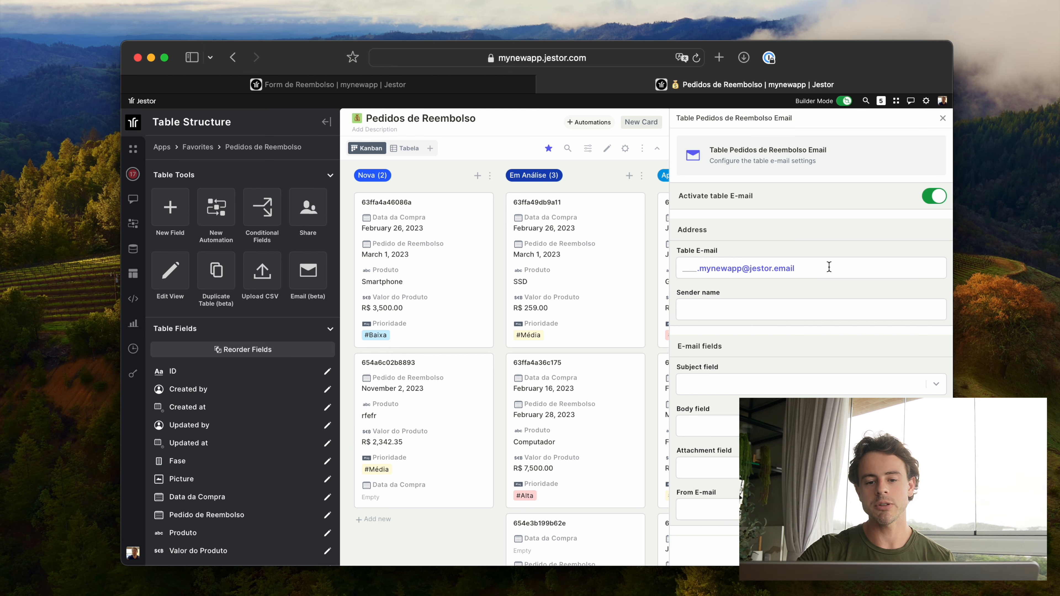
# Step: View the SSD record's chat, close the record, and leave the table e-mail settings without saving
pyautogui.click(542, 251)
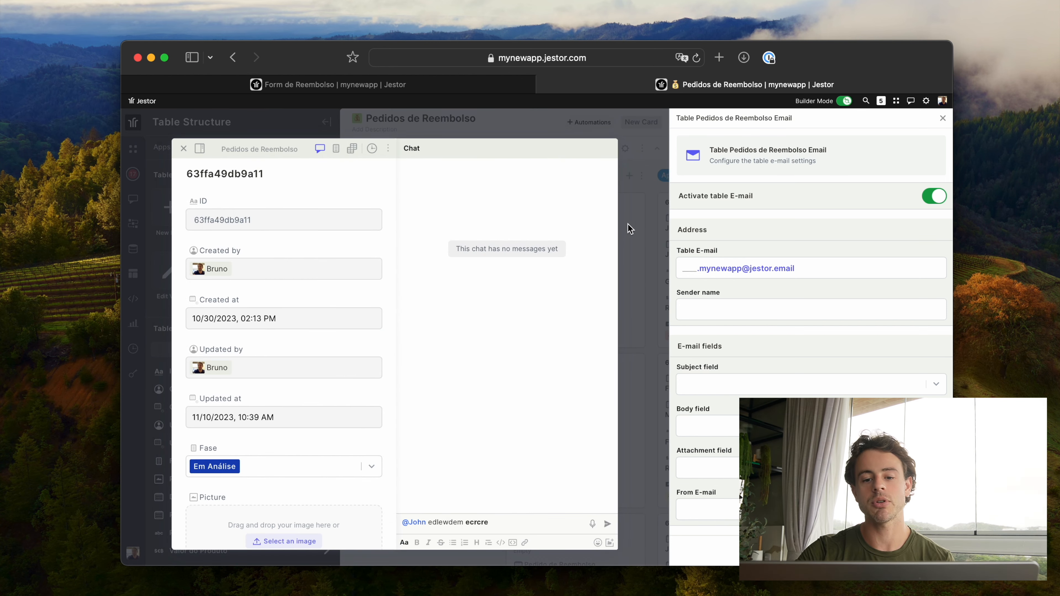
pyautogui.click(639, 229)
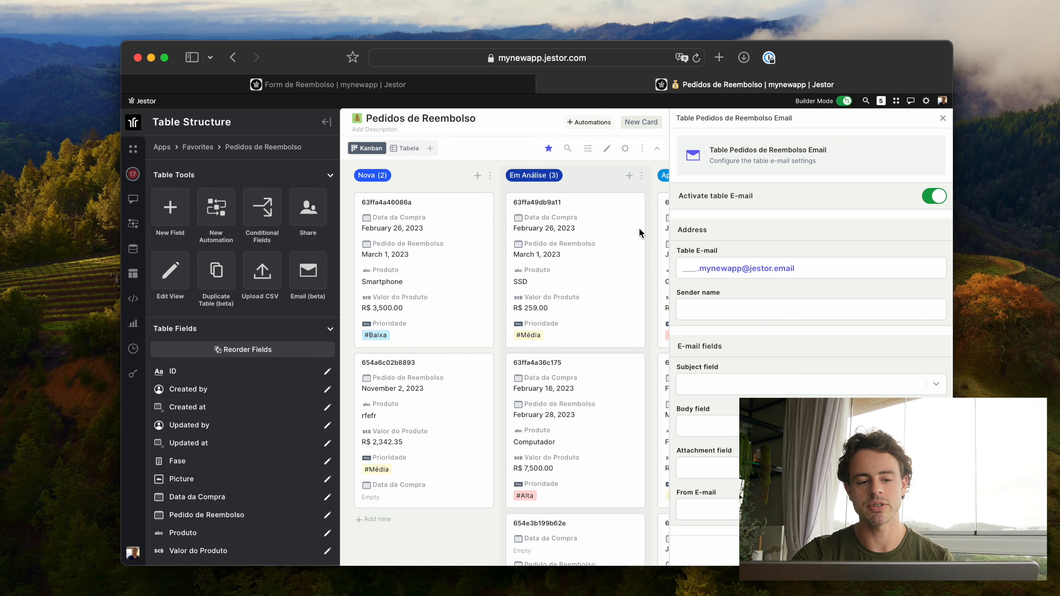
pyautogui.click(943, 118)
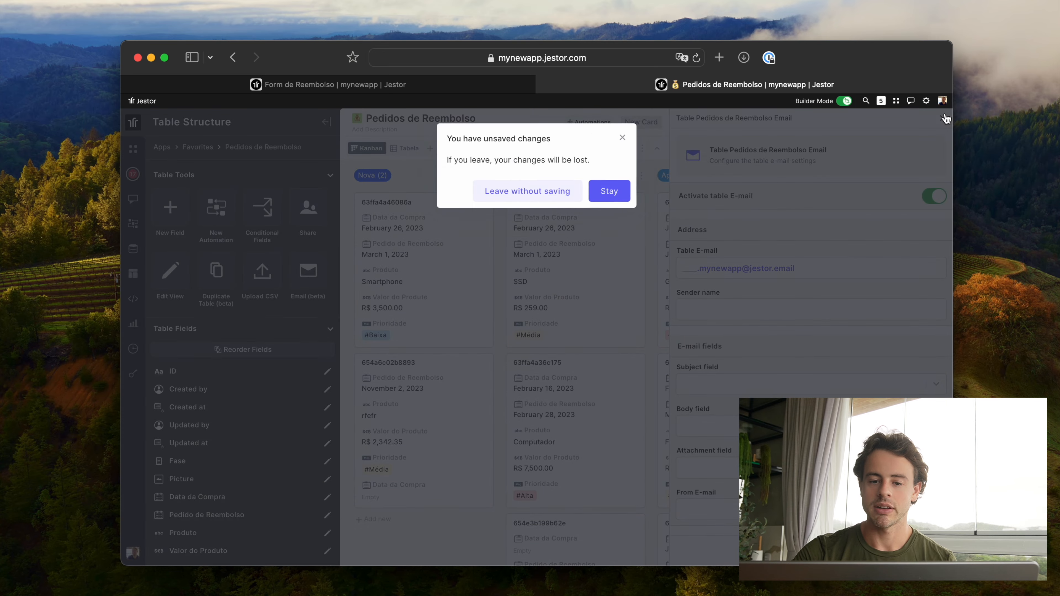
pyautogui.click(564, 191)
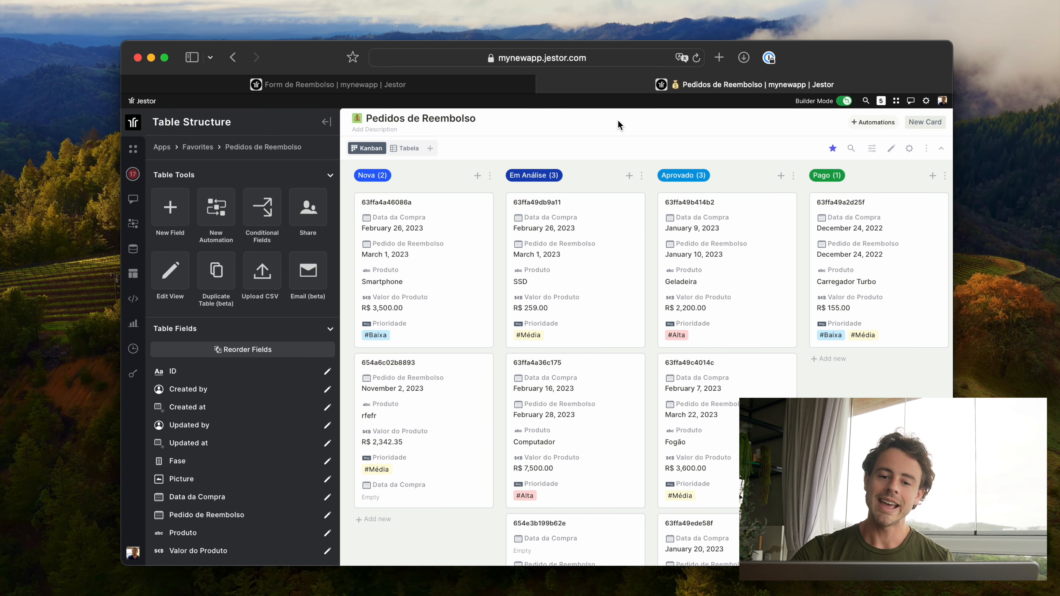
# Step: Switch to the Form de Reembolso app and turn off Builder Mode
pyautogui.click(459, 87)
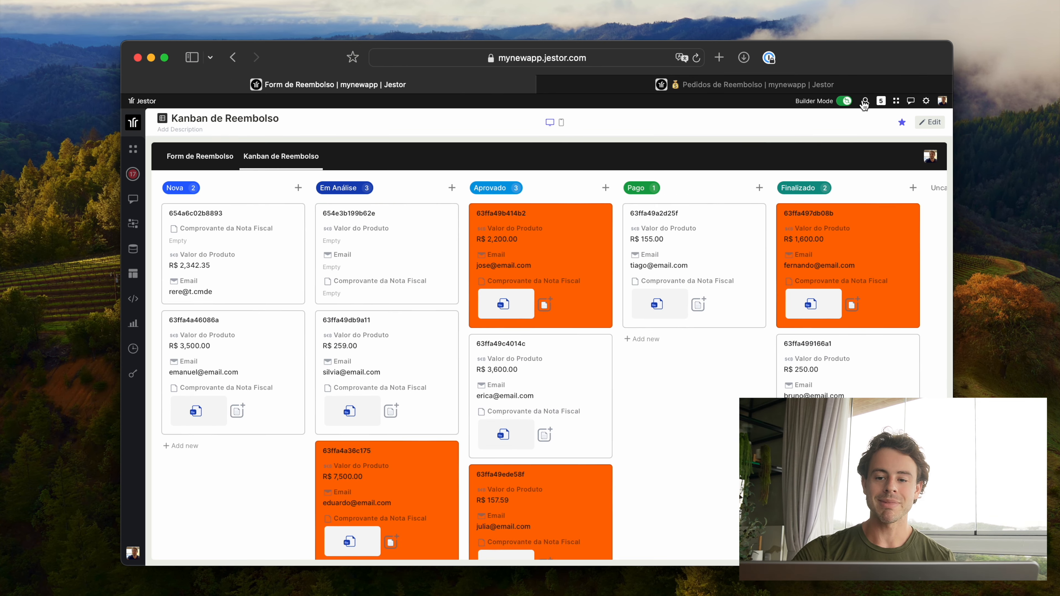
pyautogui.click(844, 102)
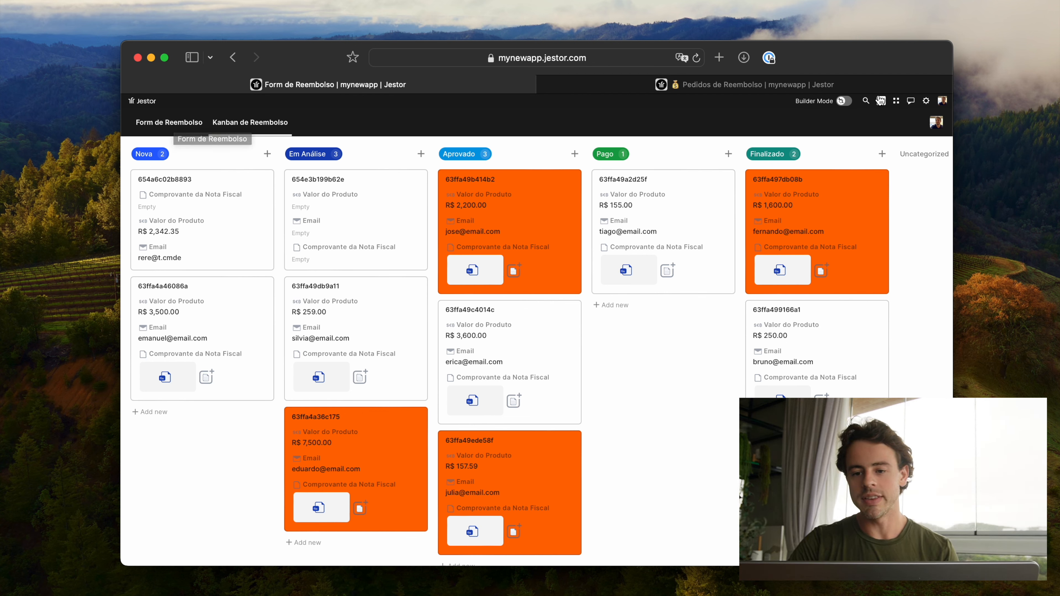
# Step: Open App | Estoque Mobile from the full apps list and view its Consulta de Estoque and Análise de Estoque pages
pyautogui.click(896, 101)
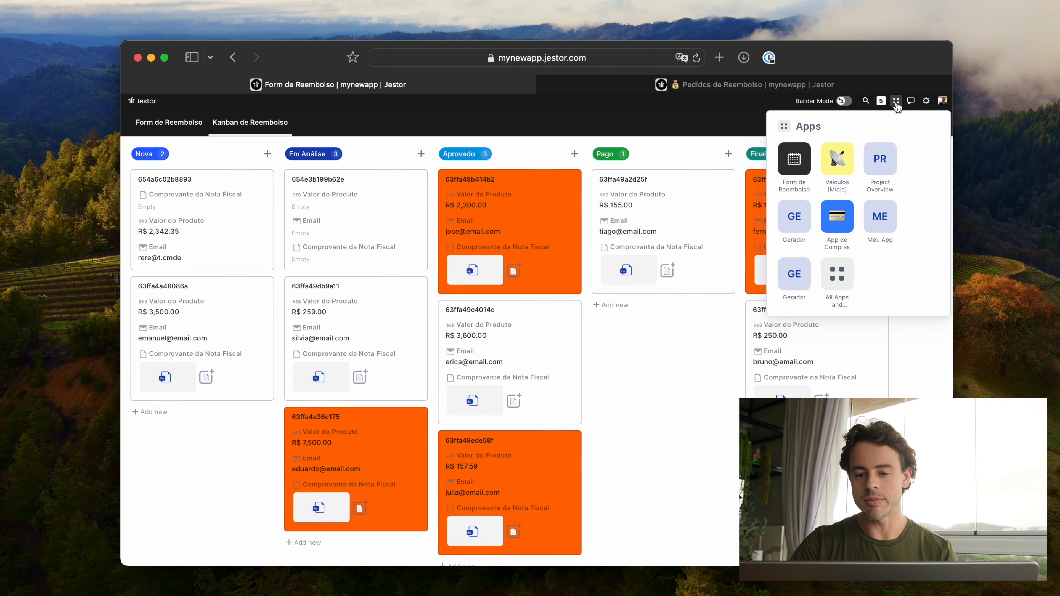
pyautogui.click(836, 275)
pyautogui.scroll(-1, 678, 326)
pyautogui.click(588, 350)
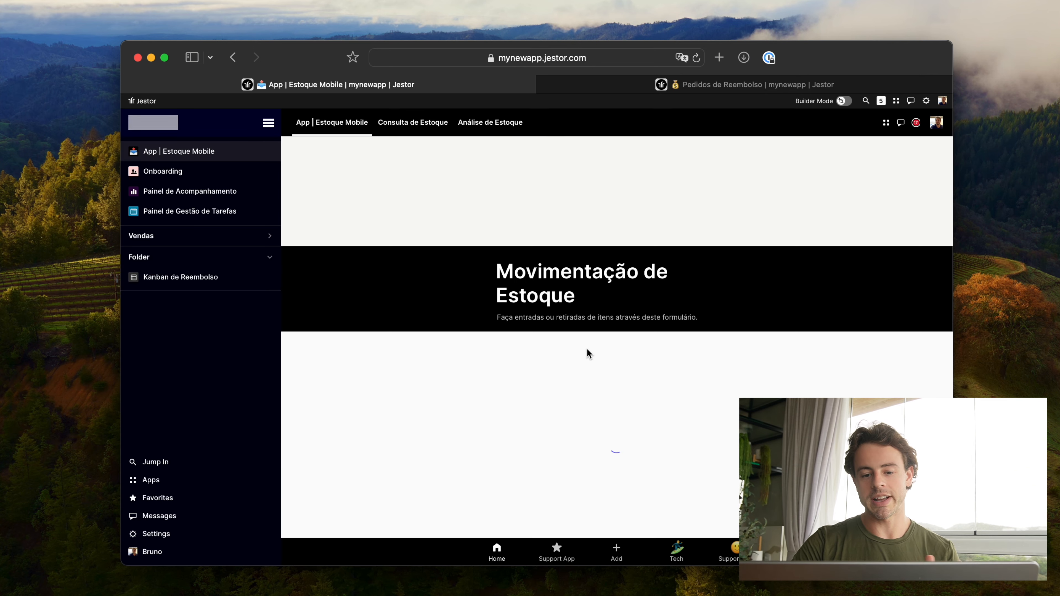
pyautogui.click(418, 125)
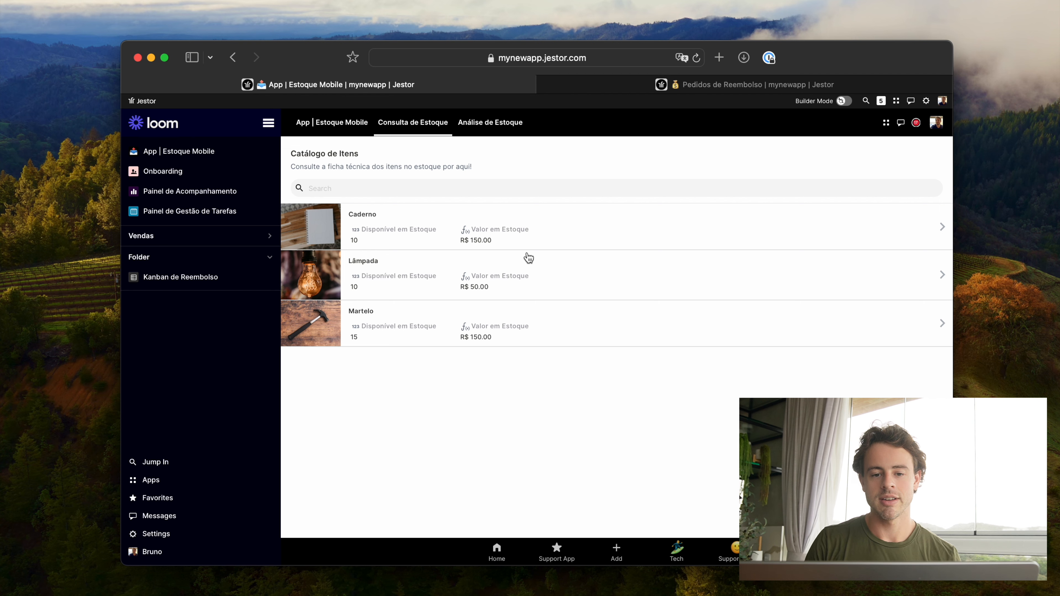
pyautogui.click(520, 135)
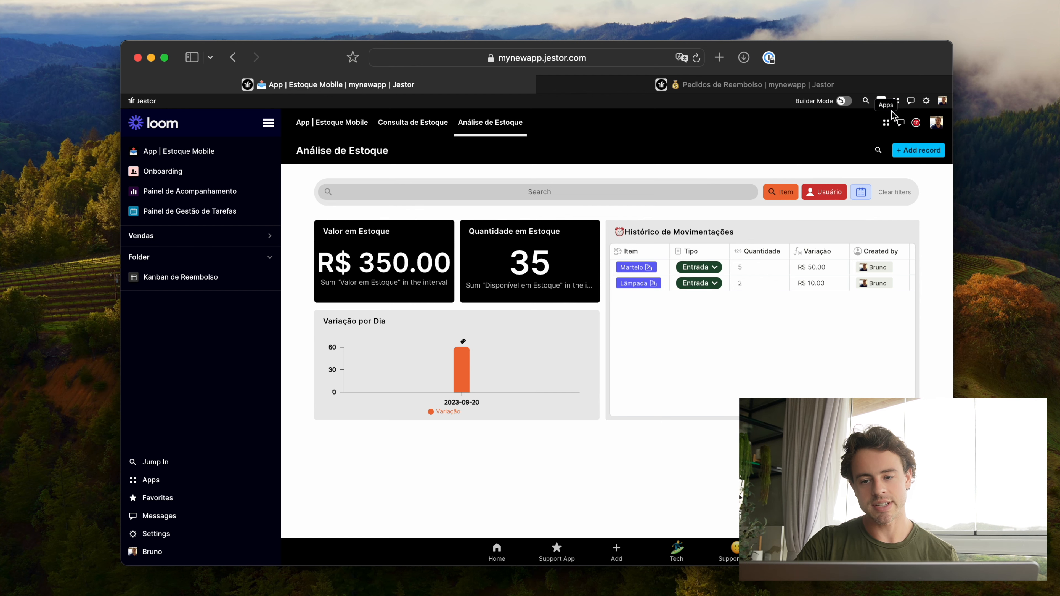
# Step: Return to the full apps list and look through the favorites and available apps
pyautogui.click(896, 101)
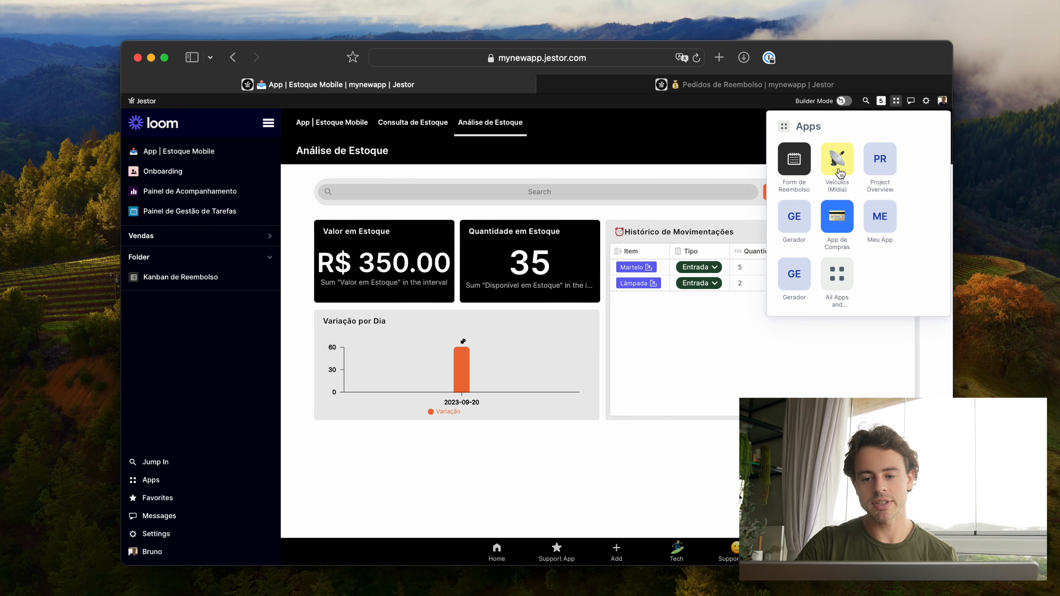
pyautogui.click(841, 274)
pyautogui.scroll(-2, 686, 330)
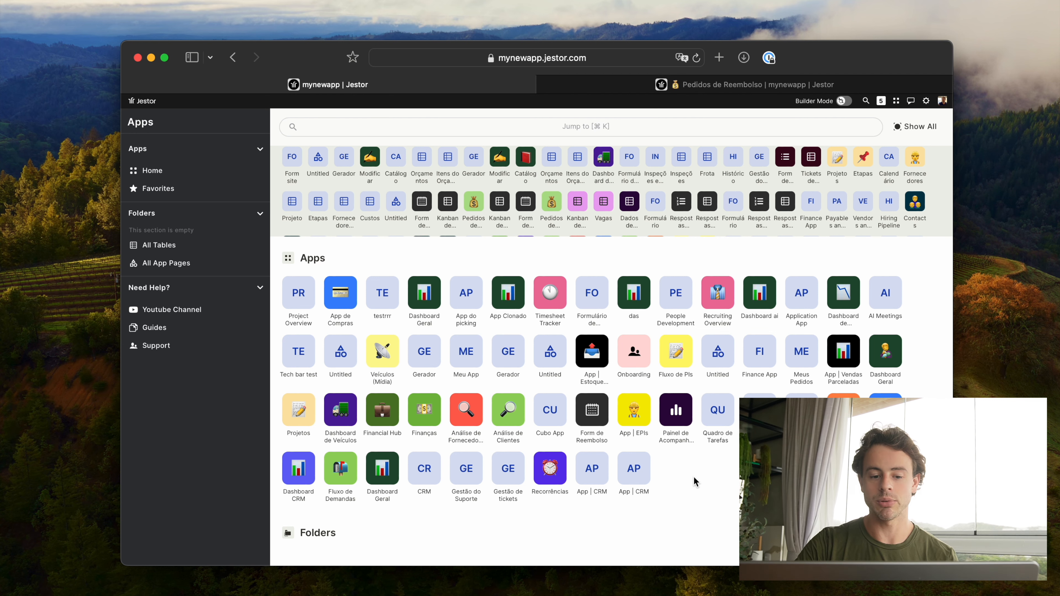
pyautogui.scroll(2, 693, 476)
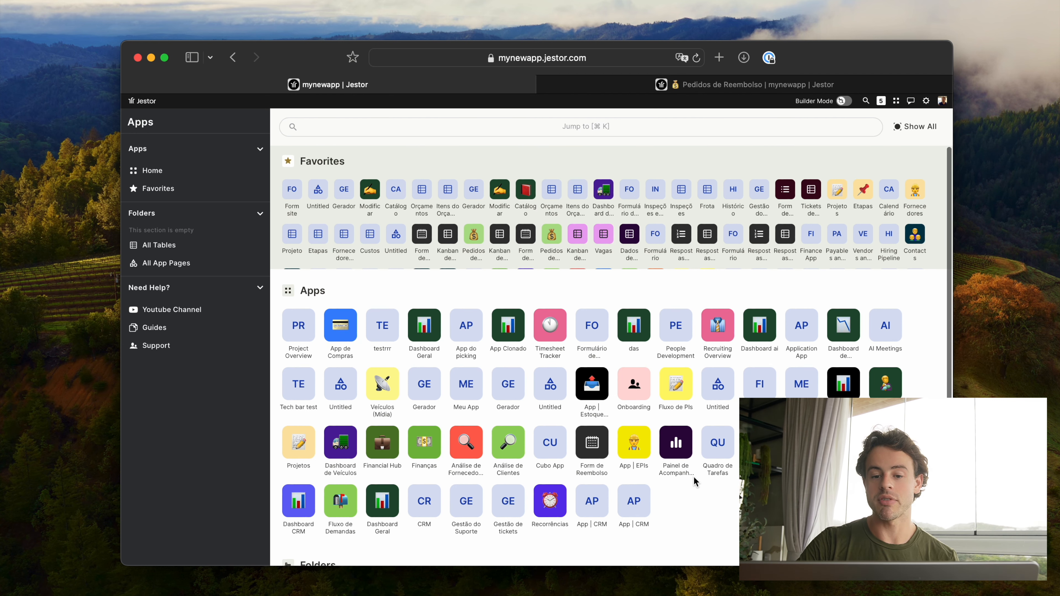